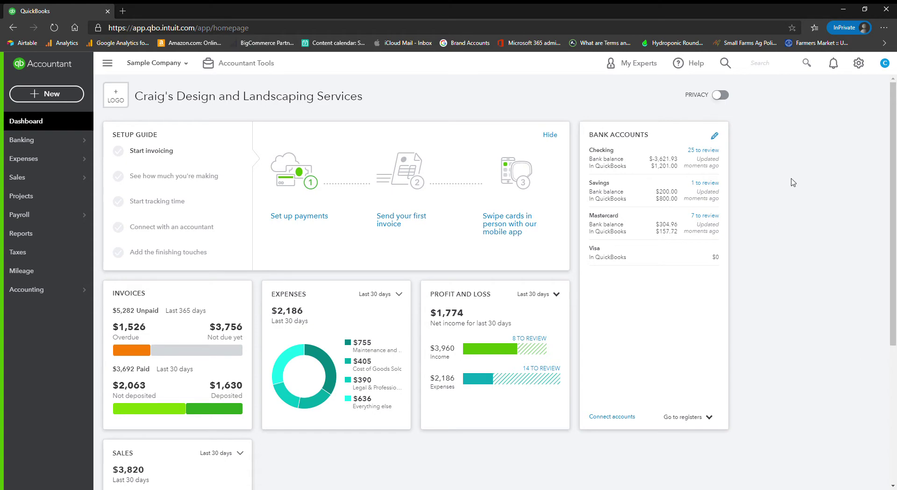
Open the sample company's Chart of Accounts from the gear menu and scroll through its 44 accounts.
{"action": "left_click", "coordinate": [860, 64]}
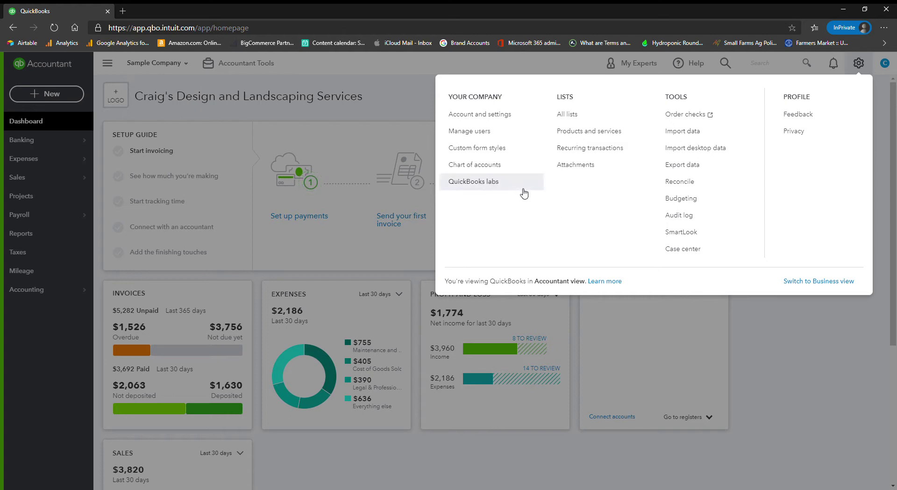
{"action": "left_click", "coordinate": [494, 169]}
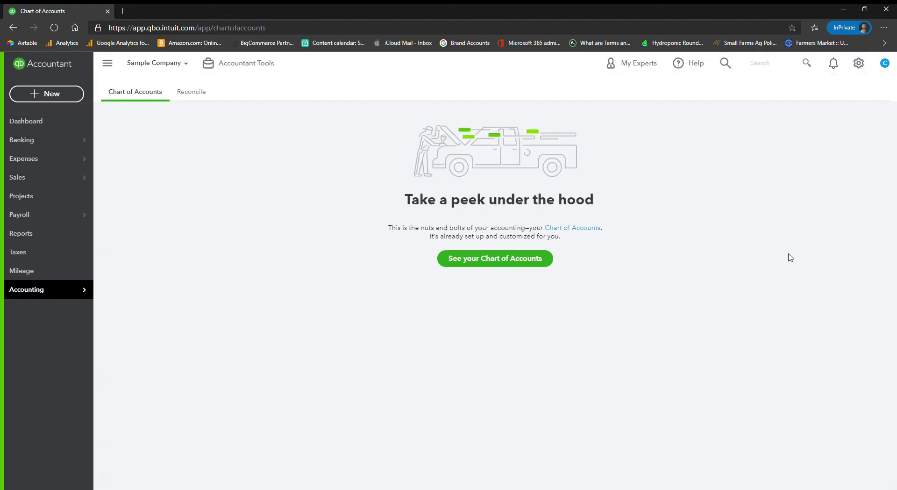
{"action": "left_click", "coordinate": [474, 260]}
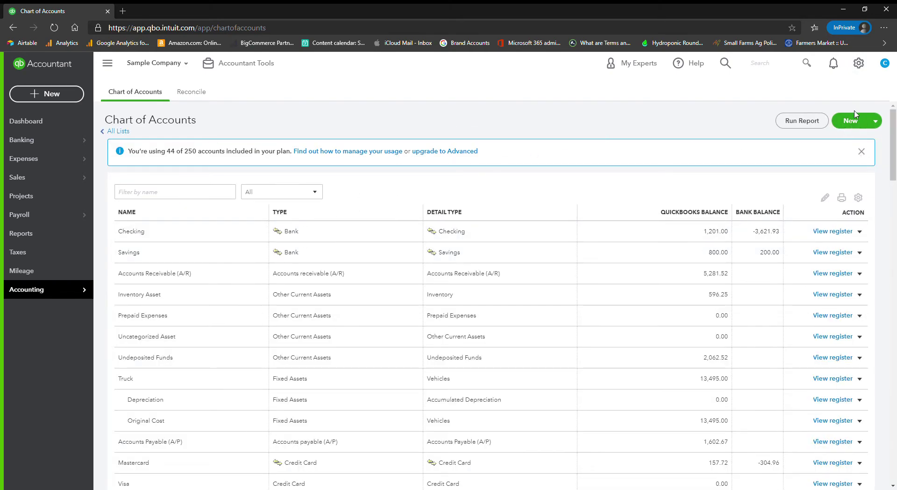
{"action": "scroll", "coordinate": [584, 254], "scroll_direction": "down", "scroll_amount": 15}
{"action": "scroll", "coordinate": [584, 253], "scroll_direction": "down", "scroll_amount": 3}
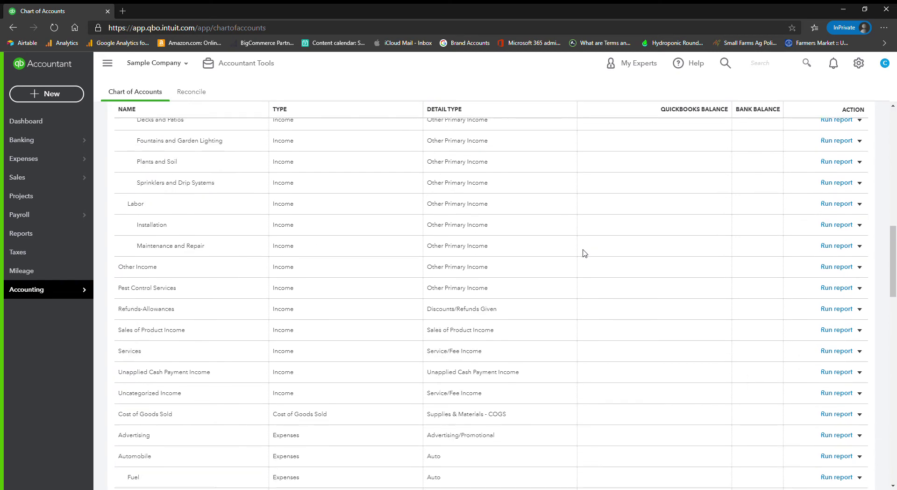
{"action": "scroll", "coordinate": [584, 253], "scroll_direction": "up", "scroll_amount": 15}
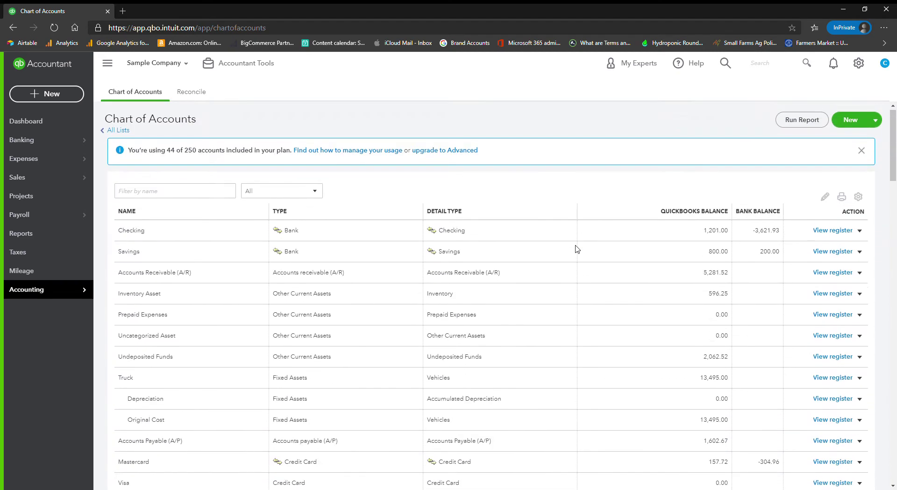
Create and save a Credit Card account named and described 'Corporate Credit Card X5000'.
{"action": "left_click", "coordinate": [851, 121]}
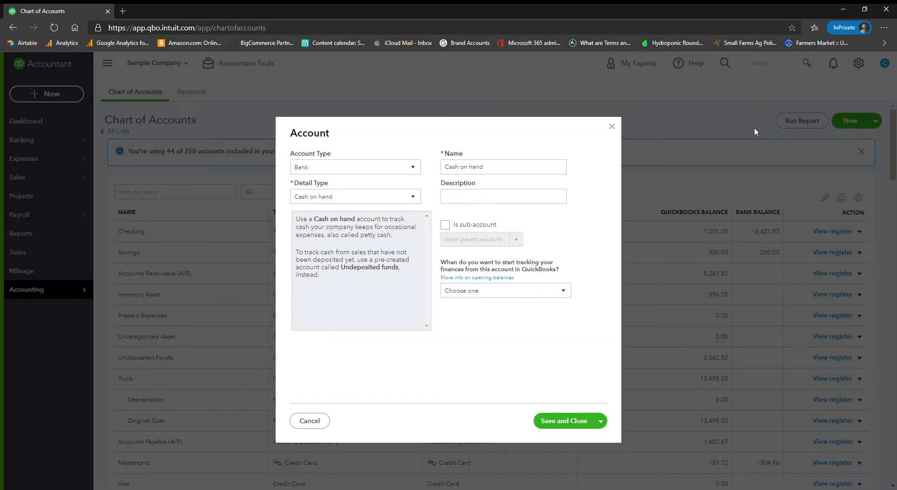
{"action": "left_click", "coordinate": [302, 169]}
{"action": "left_click", "coordinate": [335, 266]}
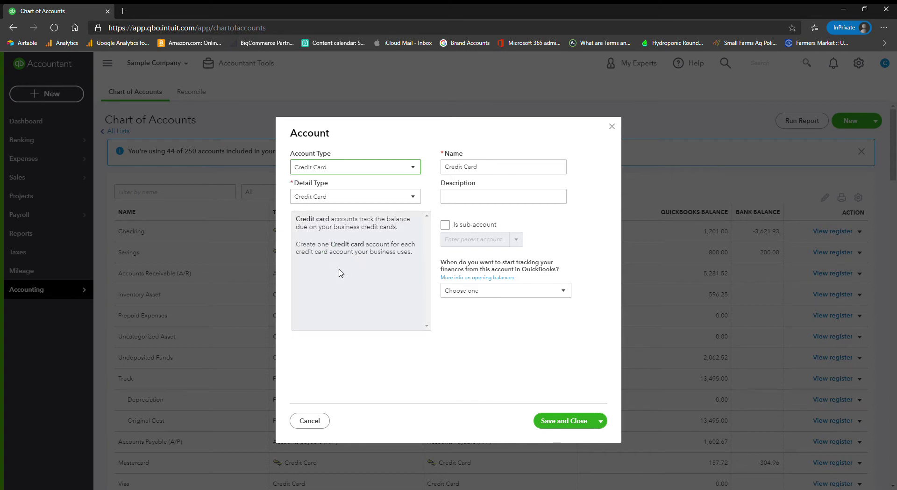
{"action": "left_click", "coordinate": [498, 173]}
{"action": "type", "text": "Cor"}
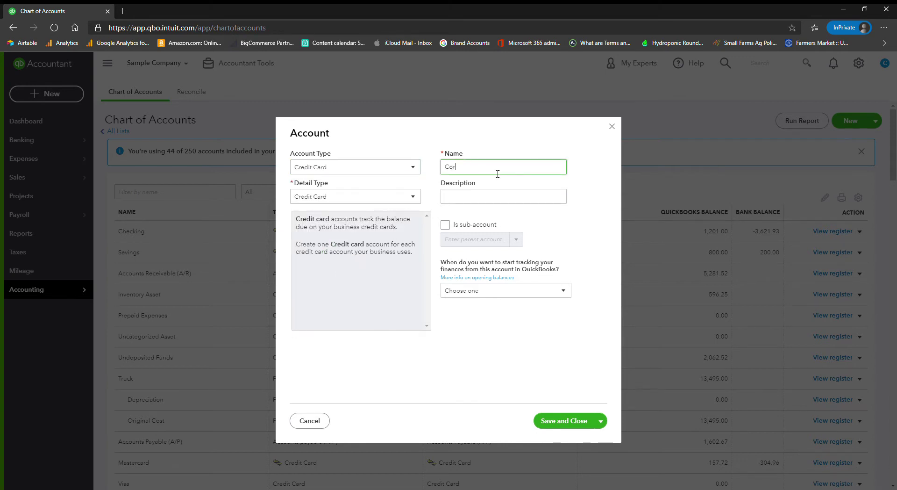
{"action": "type", "text": "porate Credit Card X5000"}
{"action": "left_click", "coordinate": [518, 197]}
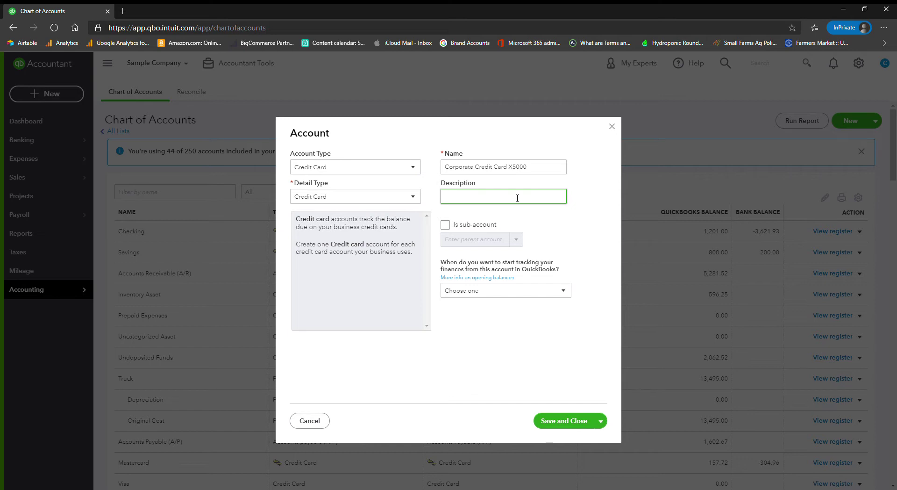
{"action": "type", "text": "Corporate Credit Card X5000"}
{"action": "left_click", "coordinate": [543, 214]}
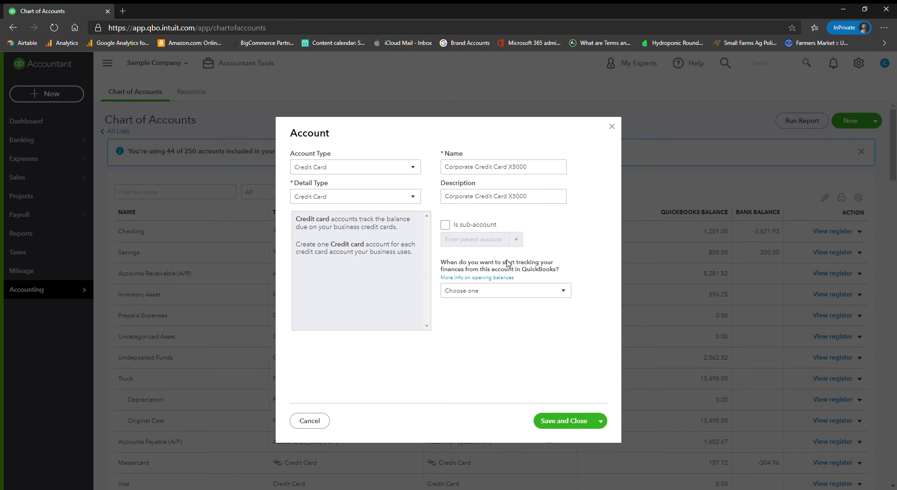
{"action": "left_click", "coordinate": [584, 423]}
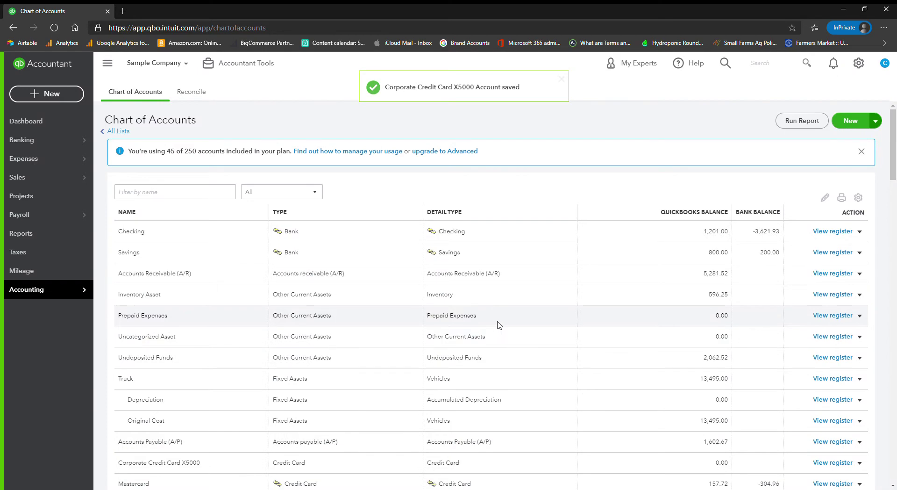
Start a new Credit Card account named for the first cardholder's Corporate Card X5001.
{"action": "scroll", "coordinate": [499, 324], "scroll_direction": "down", "scroll_amount": 2}
{"action": "scroll", "coordinate": [499, 325], "scroll_direction": "down", "scroll_amount": 1}
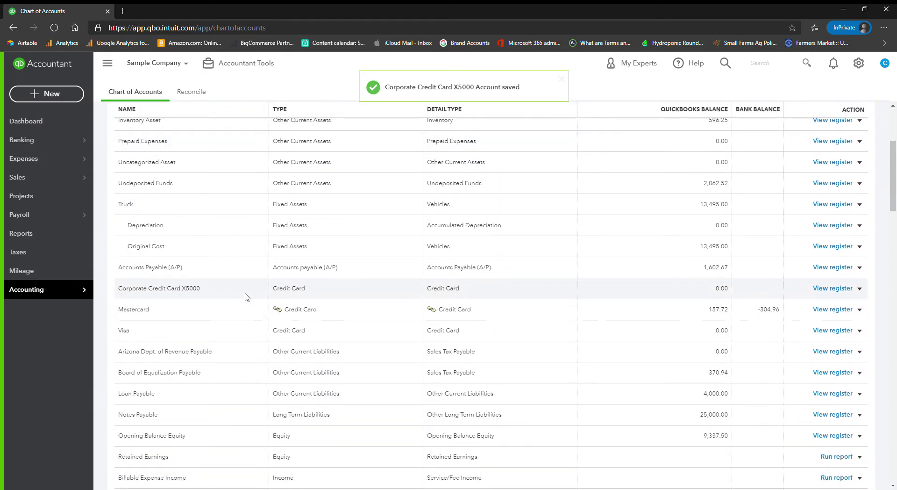
{"action": "scroll", "coordinate": [585, 324], "scroll_direction": "up", "scroll_amount": 5}
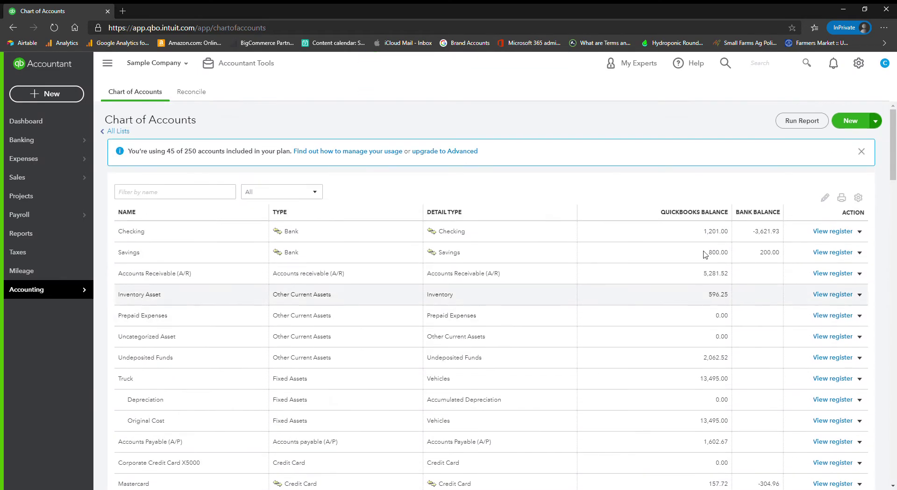
{"action": "left_click", "coordinate": [866, 125]}
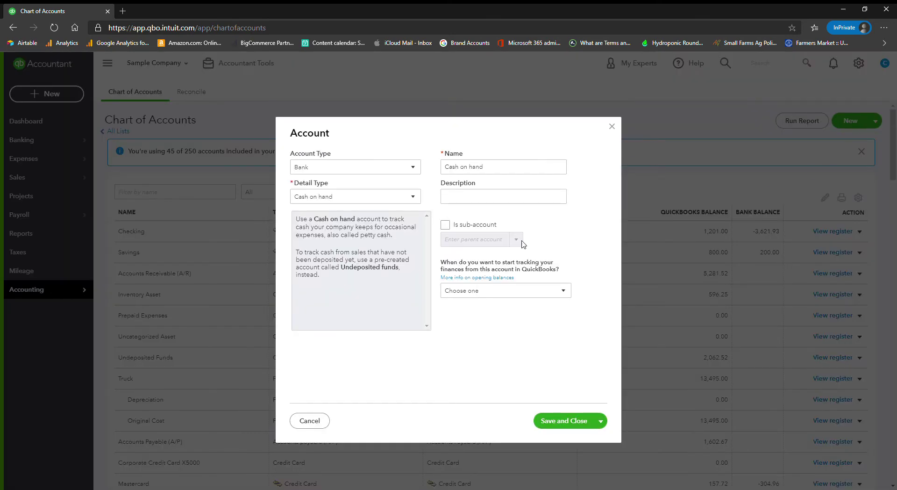
{"action": "left_click", "coordinate": [401, 168]}
{"action": "left_click", "coordinate": [388, 267]}
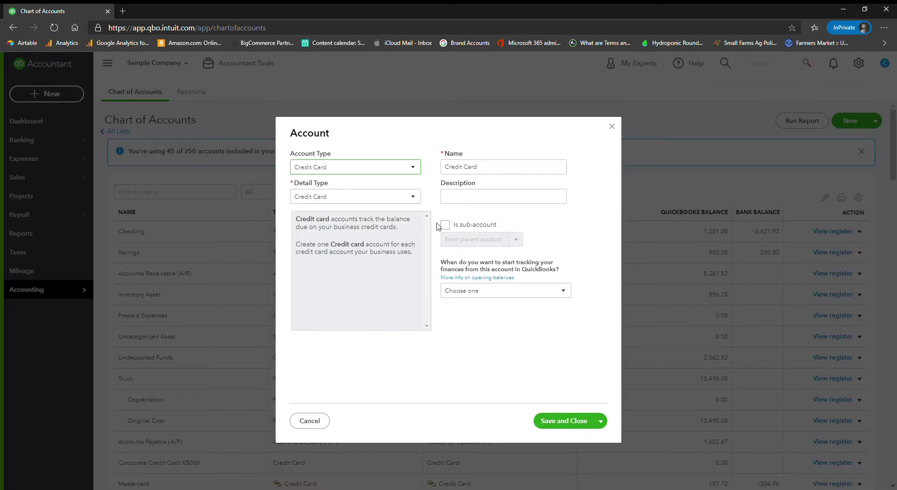
{"action": "left_click", "coordinate": [500, 174]}
{"action": "type", "text": "Bo"}
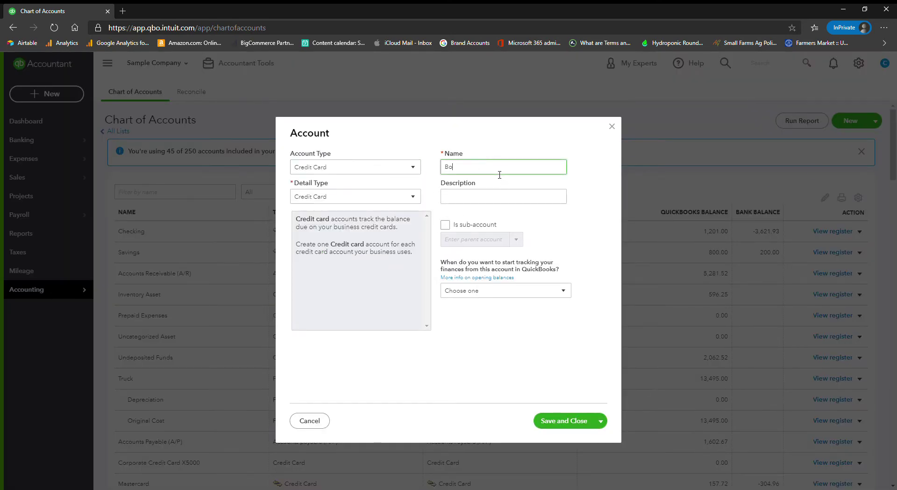
{"action": "type", "text": "b's Corporate Card X5001"}
Make the X5001 card a sub-account of Corporate Credit Card X5000.
{"action": "left_click", "coordinate": [501, 195]}
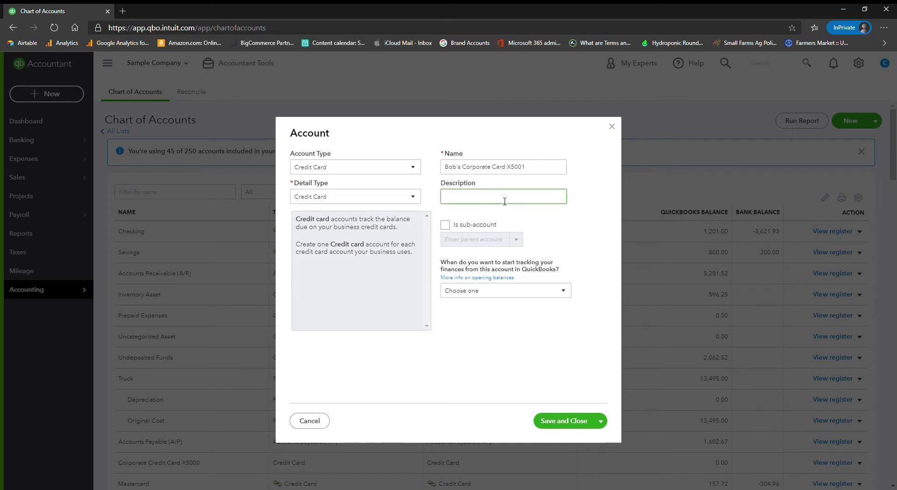
{"action": "type", "text": "Bob's Corporate Card X5001"}
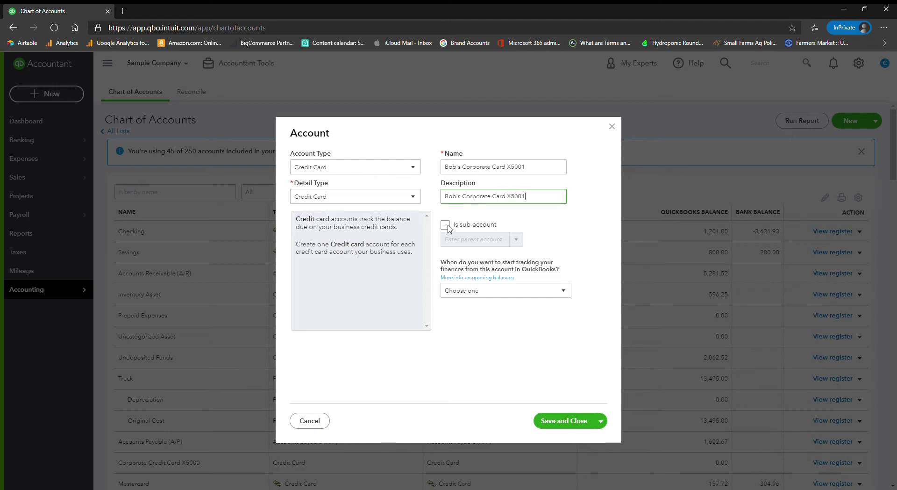
{"action": "left_click", "coordinate": [445, 225]}
{"action": "left_click", "coordinate": [517, 241]}
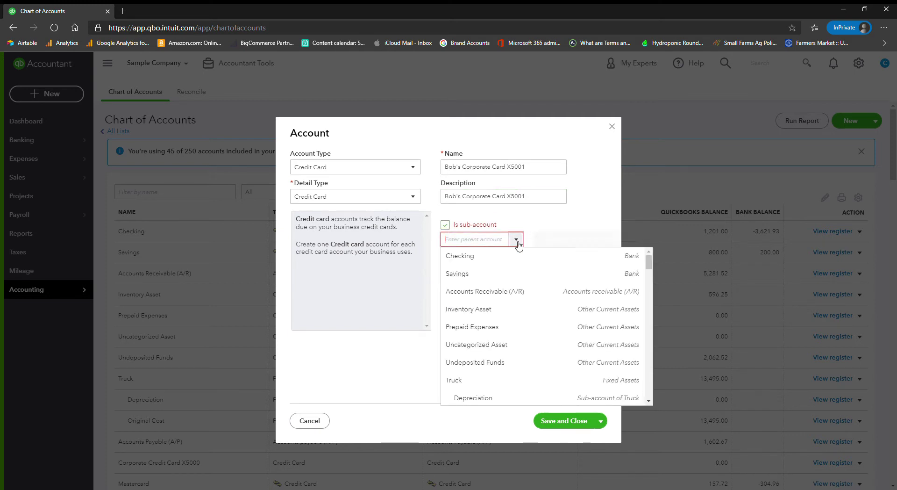
{"action": "scroll", "coordinate": [523, 254], "scroll_direction": "down", "scroll_amount": 3}
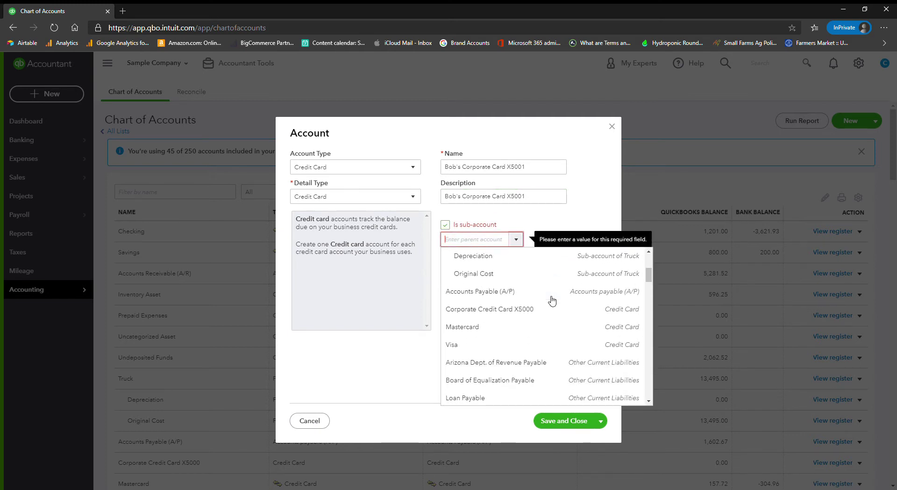
{"action": "left_click", "coordinate": [556, 312]}
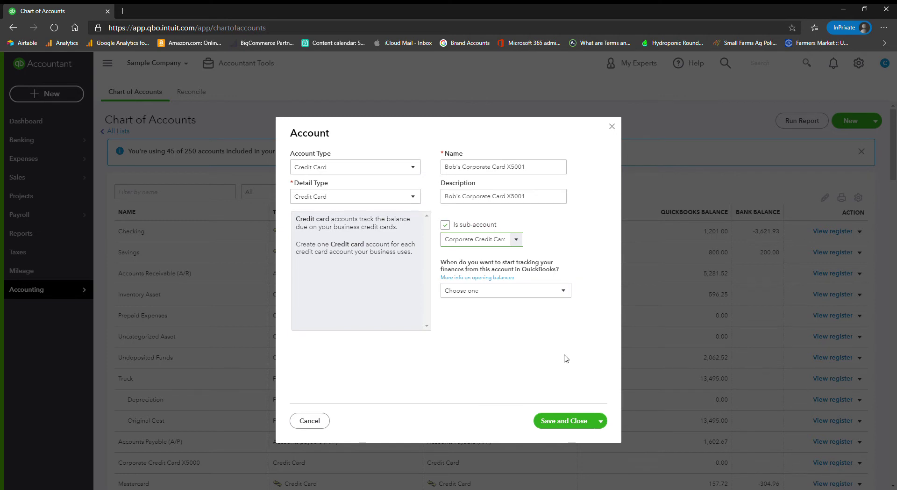
{"action": "left_click", "coordinate": [600, 421]}
Save the X5001 card and name and describe a new account as the second cardholder's Corporate Card X5002.
{"action": "left_click", "coordinate": [582, 436]}
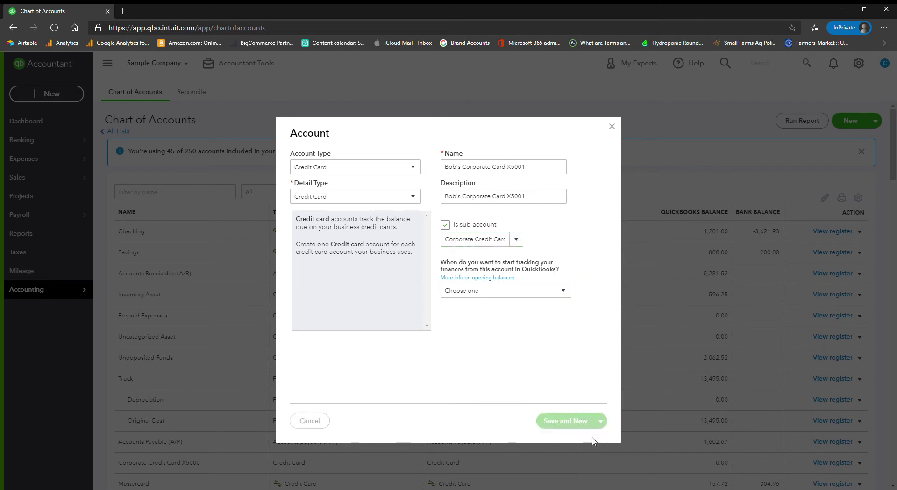
{"action": "left_click", "coordinate": [528, 173]}
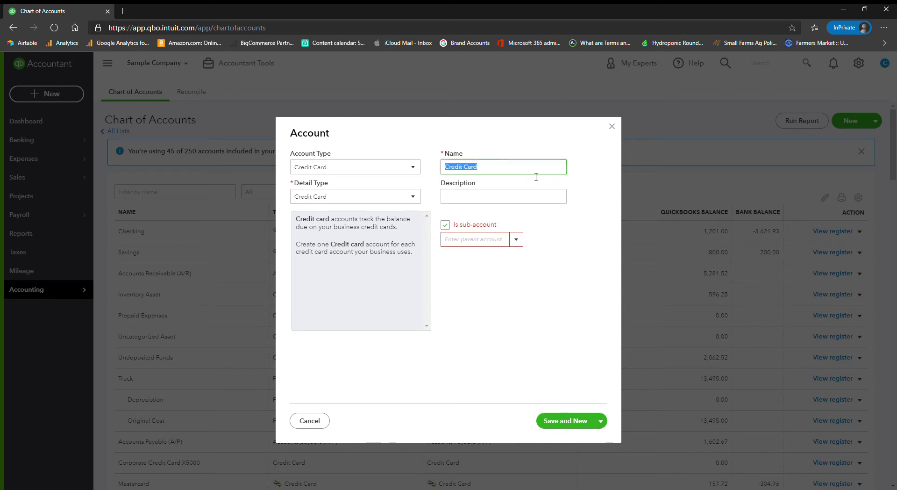
{"action": "type", "text": "ally"}
{"action": "key", "text": "BackSpace"}
{"action": "key", "text": "BackSpace"}
{"action": "key", "text": "BackSpace"}
{"action": "type", "text": "Sally's Corporate Card X5002"}
{"action": "key", "text": "Tab"}
{"action": "type", "text": "Sally's Corporat"}
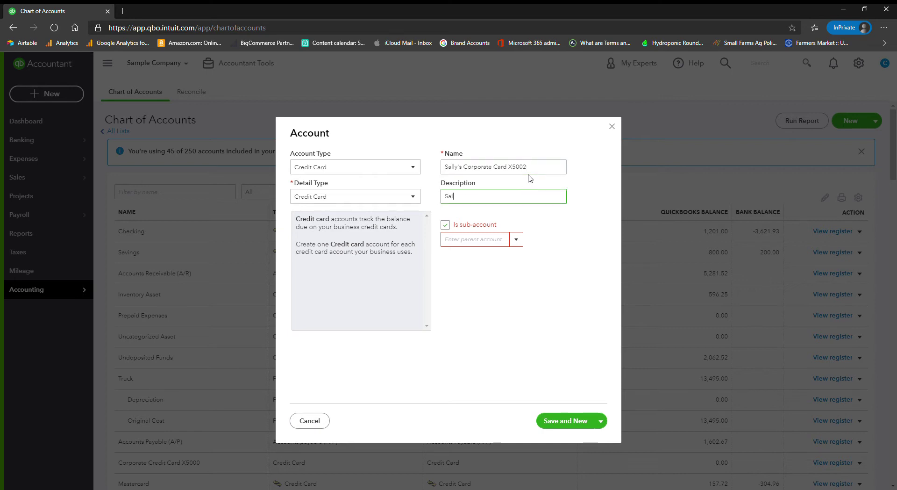
{"action": "type", "text": "e Card X5002"}
Set Corporate Credit Card X5000 as the X5002 card's parent and save and close.
{"action": "left_click", "coordinate": [516, 242]}
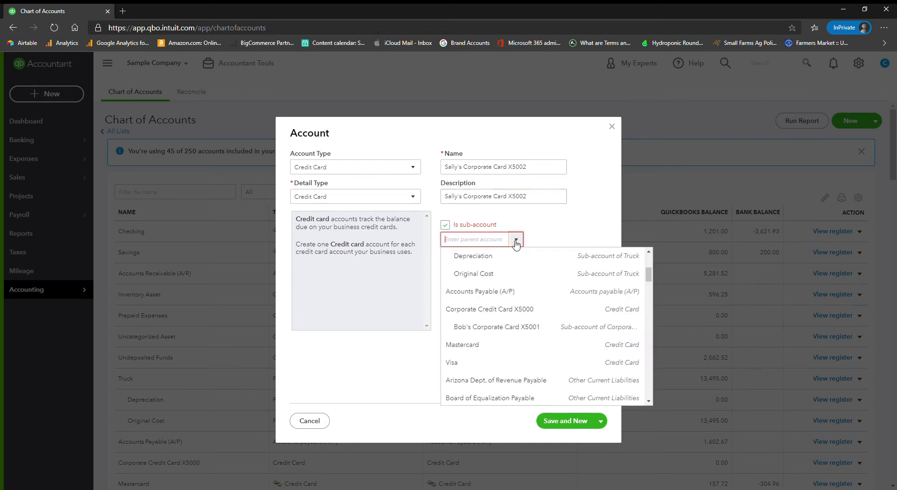
{"action": "left_click", "coordinate": [532, 312]}
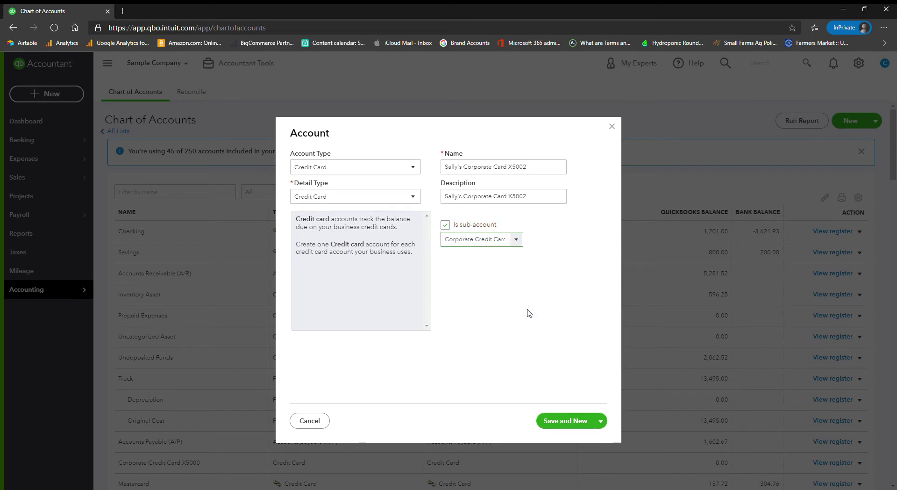
{"action": "left_click", "coordinate": [601, 423]}
{"action": "left_click", "coordinate": [590, 439]}
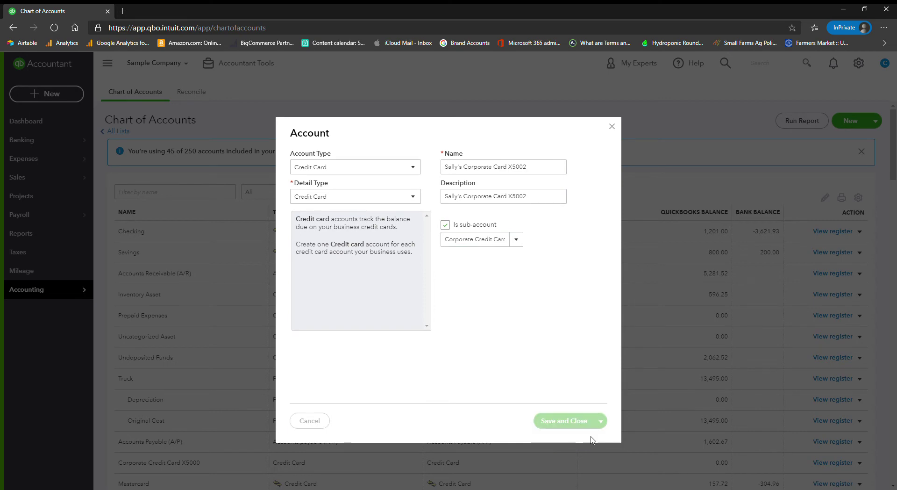
Confirm both sub-cards appear under Corporate Credit Card X5000, then start a new Expense.
{"action": "scroll", "coordinate": [556, 390], "scroll_direction": "down", "scroll_amount": 4}
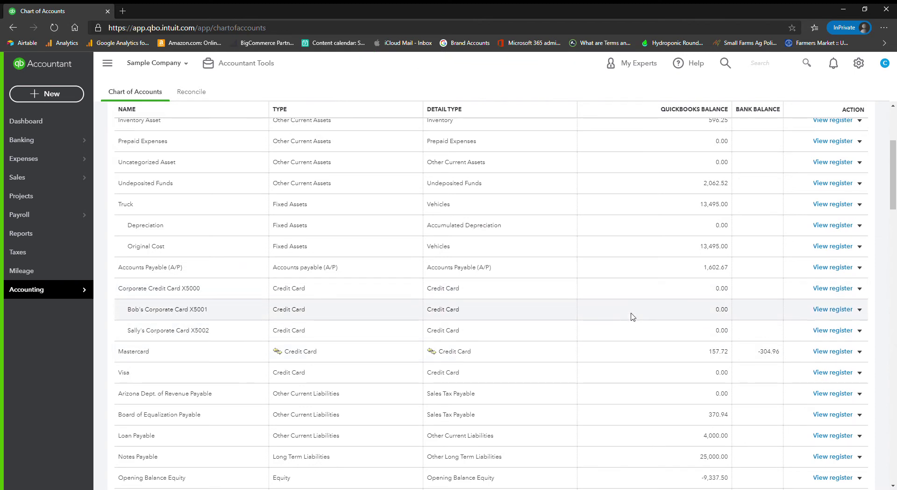
{"action": "left_click", "coordinate": [66, 93]}
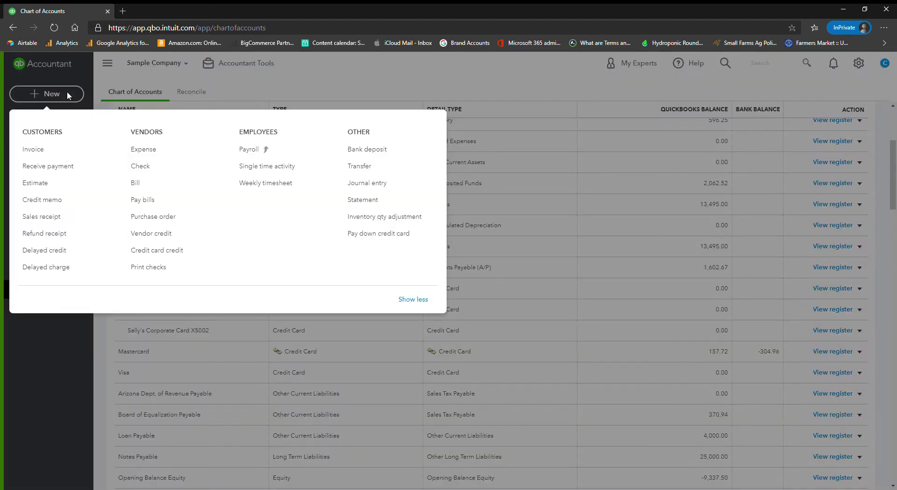
{"action": "left_click", "coordinate": [164, 149]}
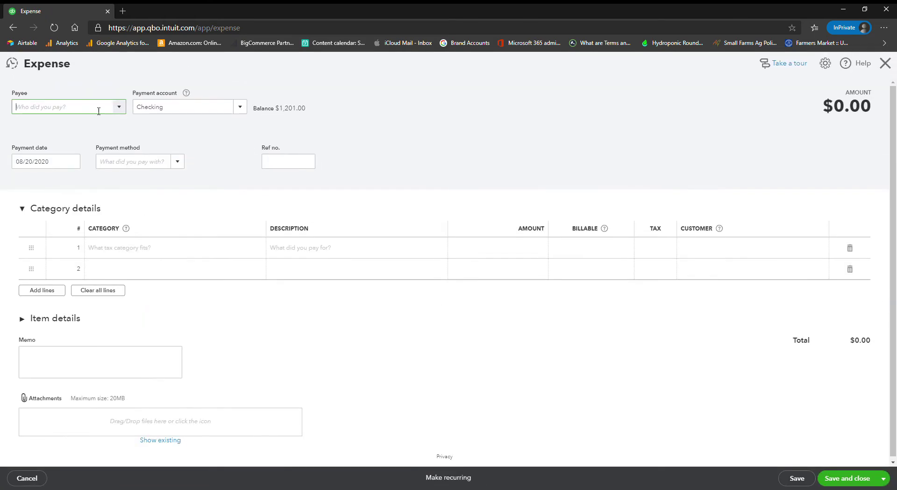
{"action": "left_click", "coordinate": [97, 108]}
Add Hertz as a new vendor payee and pay from the first employee sub-card.
{"action": "type", "text": "Hert"}
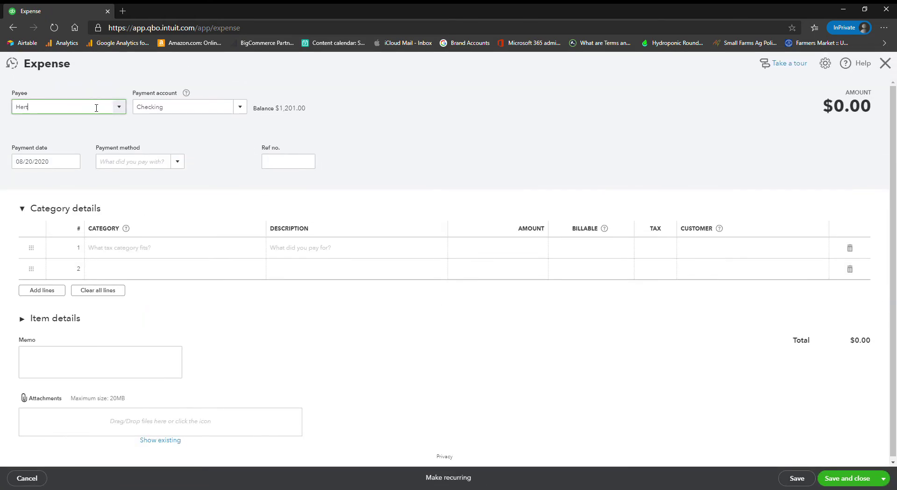
{"action": "type", "text": "z"}
{"action": "left_click", "coordinate": [96, 124]}
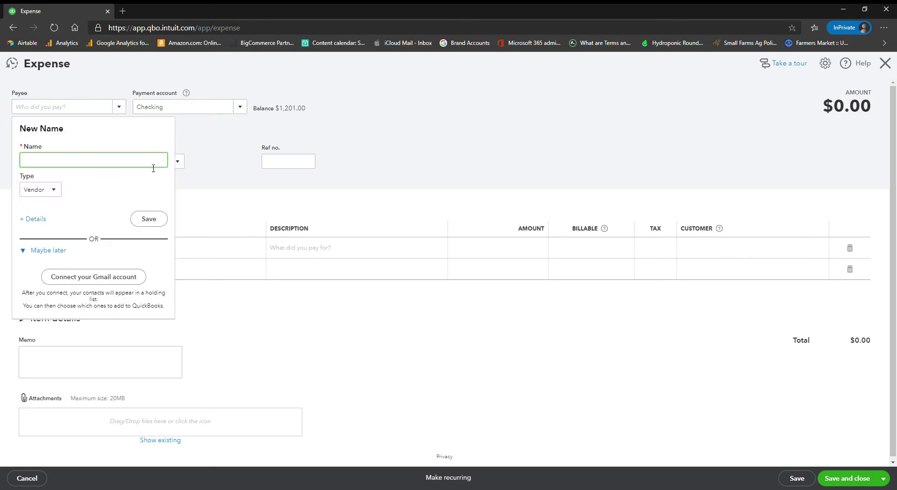
{"action": "type", "text": "Hertz"}
{"action": "left_click", "coordinate": [159, 221]}
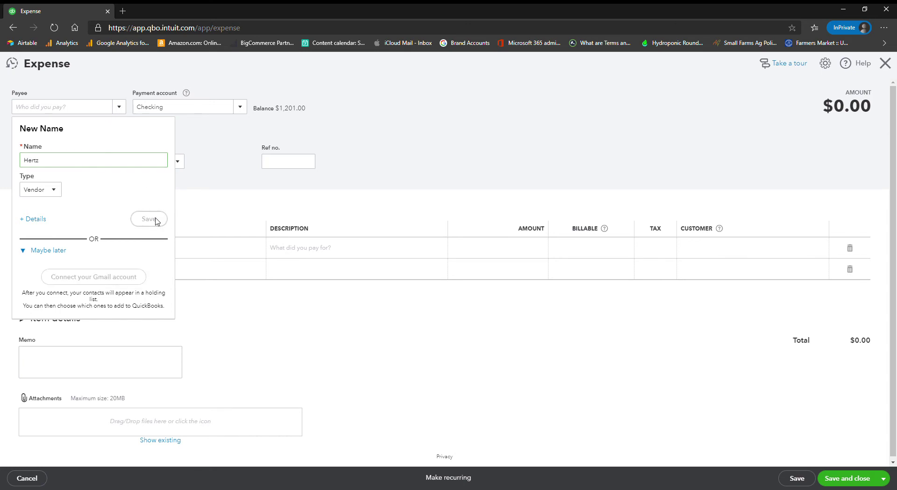
{"action": "left_click", "coordinate": [239, 109]}
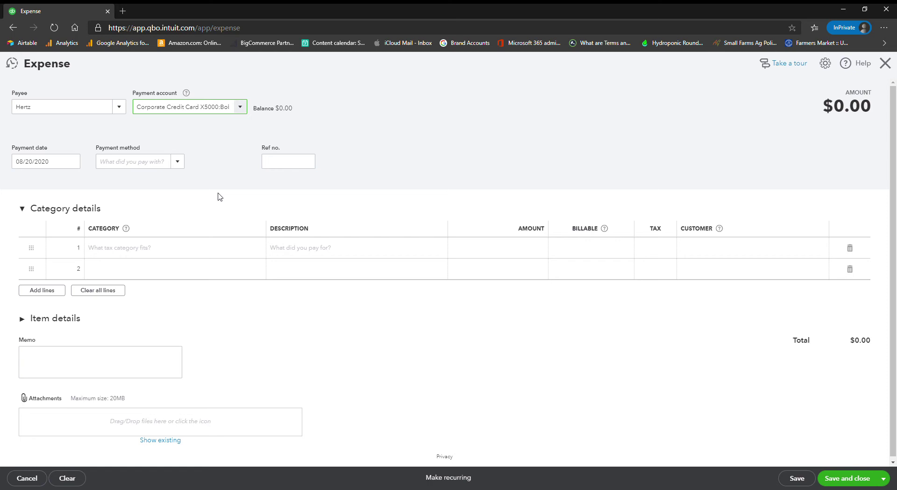
{"action": "left_click", "coordinate": [124, 250]}
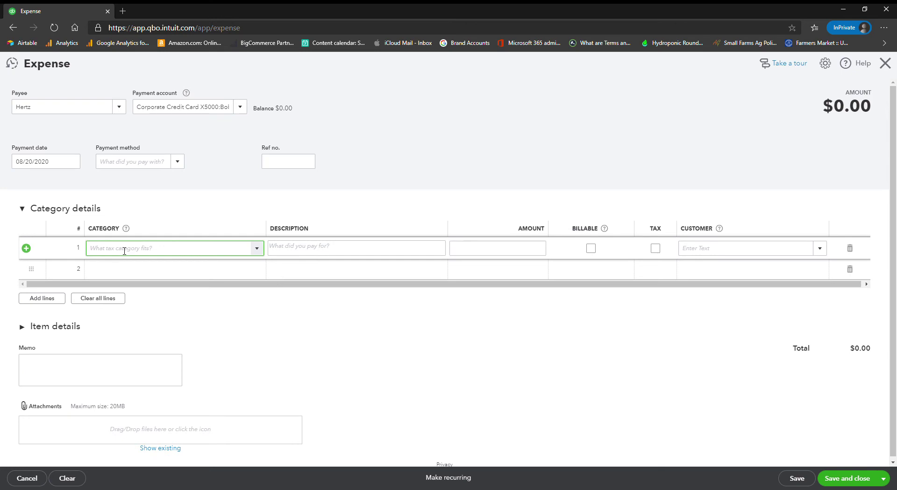
Enter a Travel category line for Car rental at $500.00.
{"action": "type", "text": "travel"}
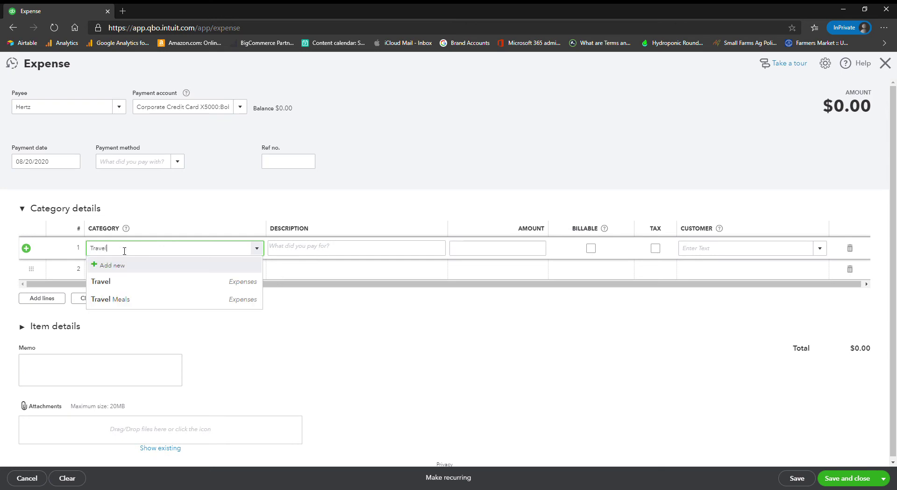
{"action": "left_click", "coordinate": [140, 284]}
{"action": "left_click", "coordinate": [356, 253]}
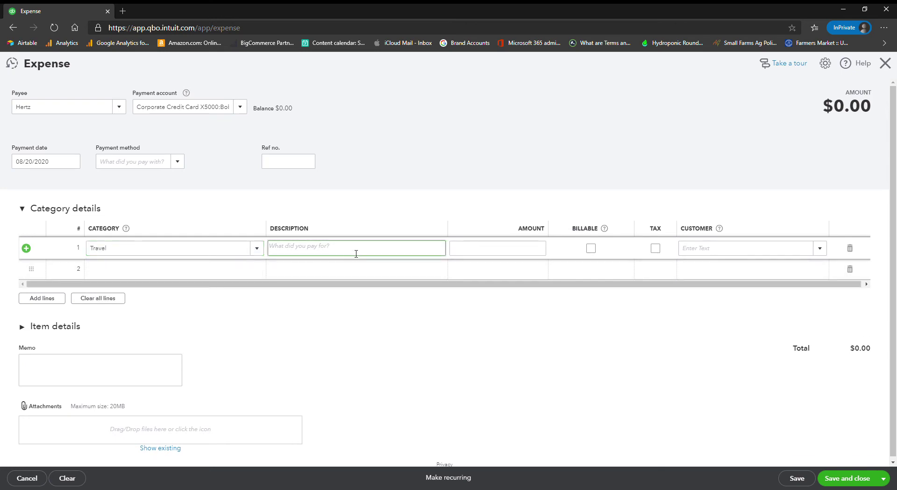
{"action": "type", "text": "Car rental"}
{"action": "key", "text": "Tab"}
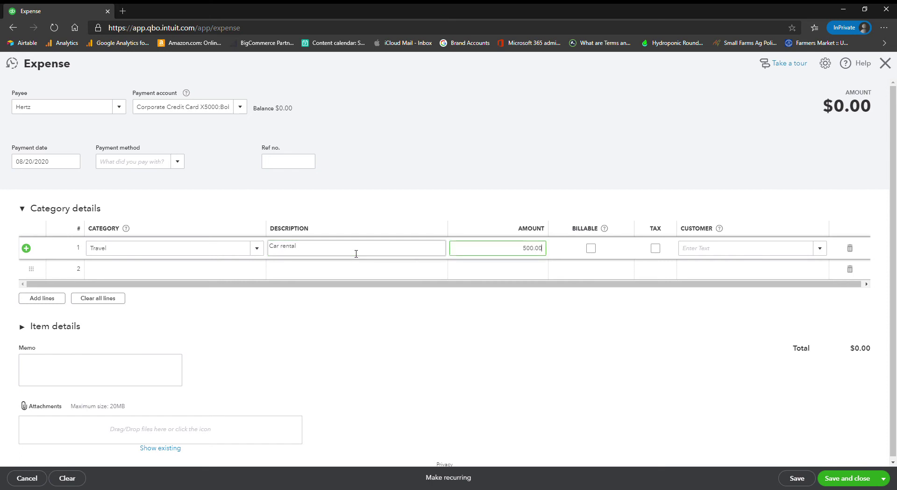
{"action": "key", "text": "Tab"}
{"action": "left_click", "coordinate": [591, 248]}
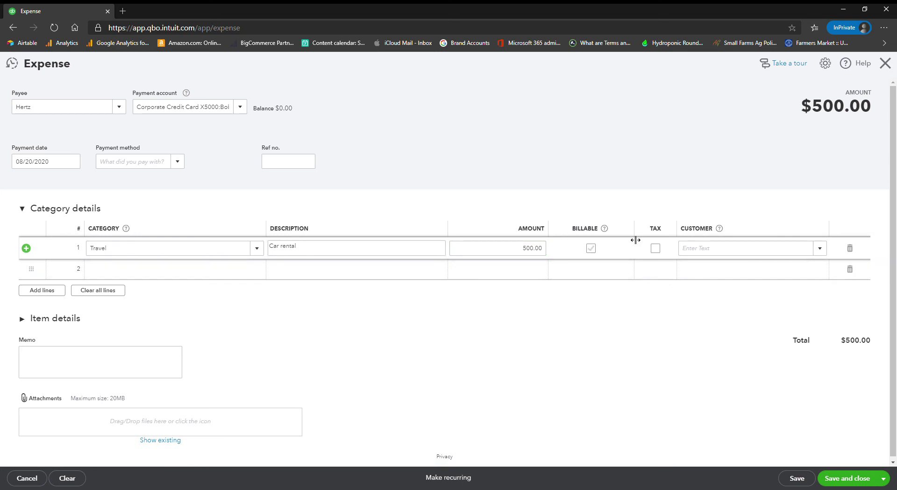
Assign the line to a new customer named Internal.
{"action": "left_click", "coordinate": [686, 251]}
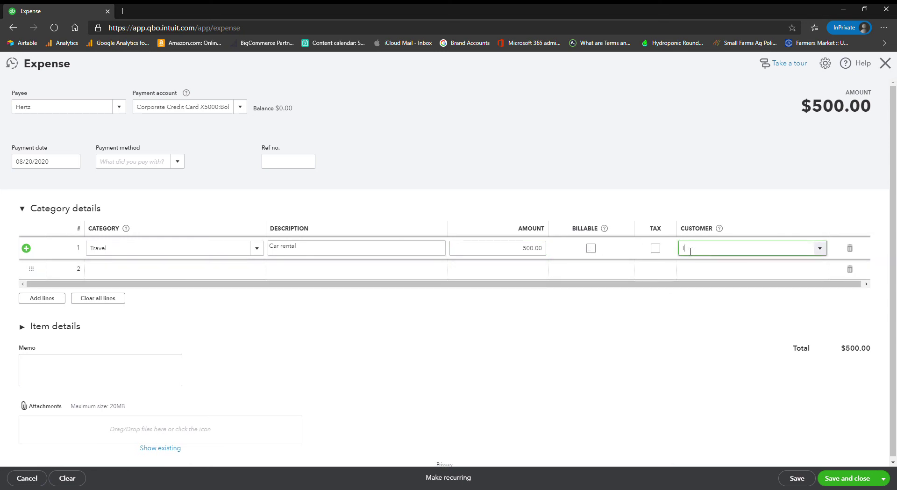
{"action": "type", "text": "Internal"}
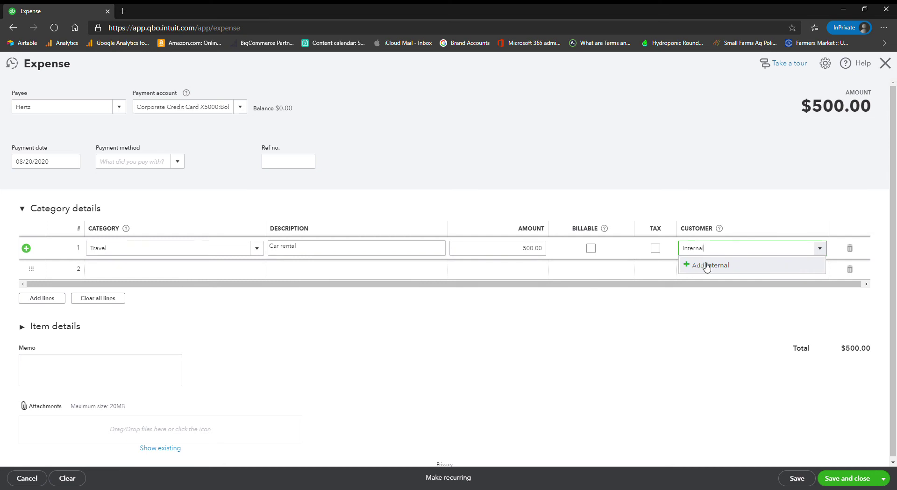
{"action": "left_click", "coordinate": [707, 265]}
{"action": "left_click", "coordinate": [815, 332]}
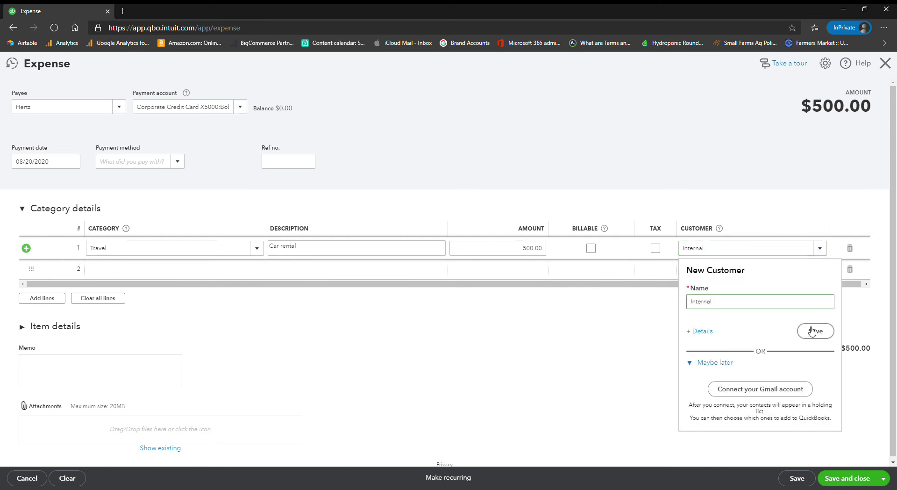
{"action": "left_click", "coordinate": [666, 333]}
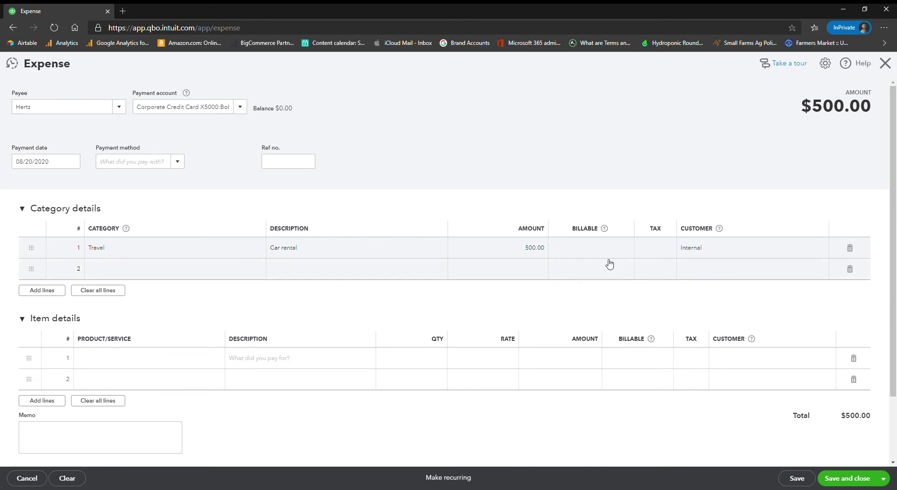
{"action": "left_click", "coordinate": [883, 479]}
Save the Hertz expense, reopen it from Recent Expenses to check its payment account, and save again.
{"action": "left_click", "coordinate": [862, 463]}
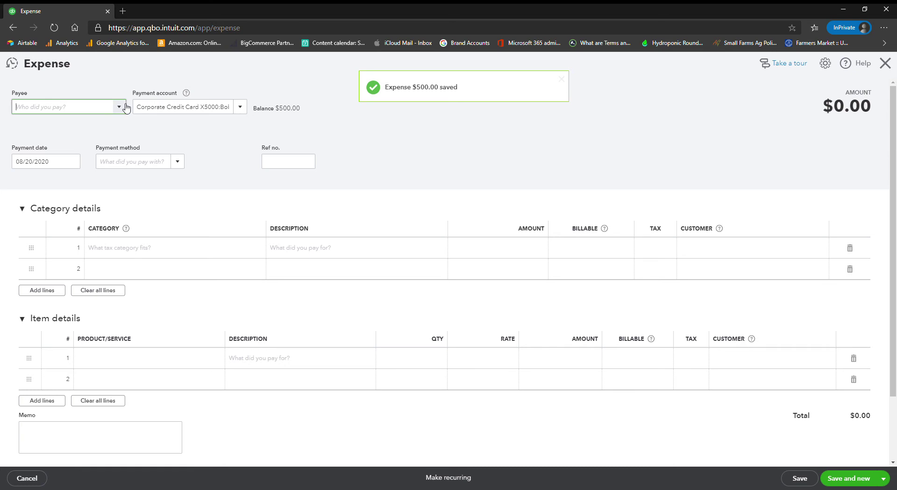
{"action": "left_click", "coordinate": [11, 63]}
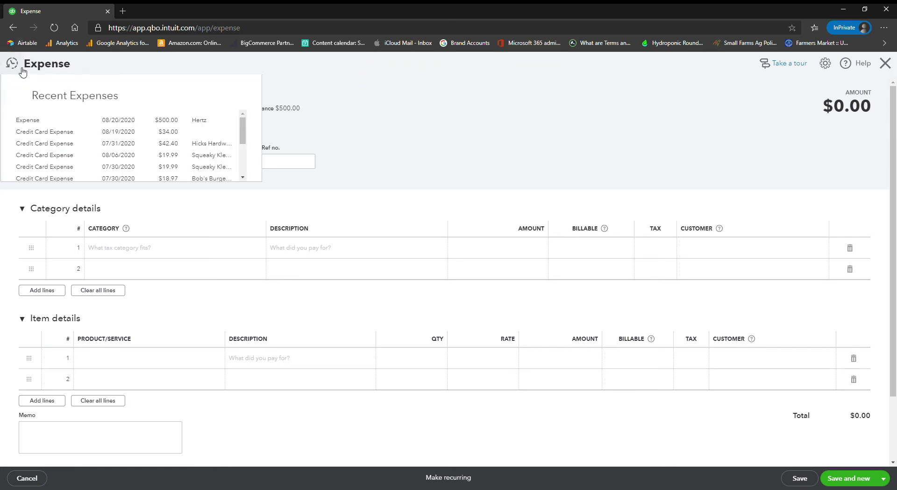
{"action": "left_click", "coordinate": [114, 120]}
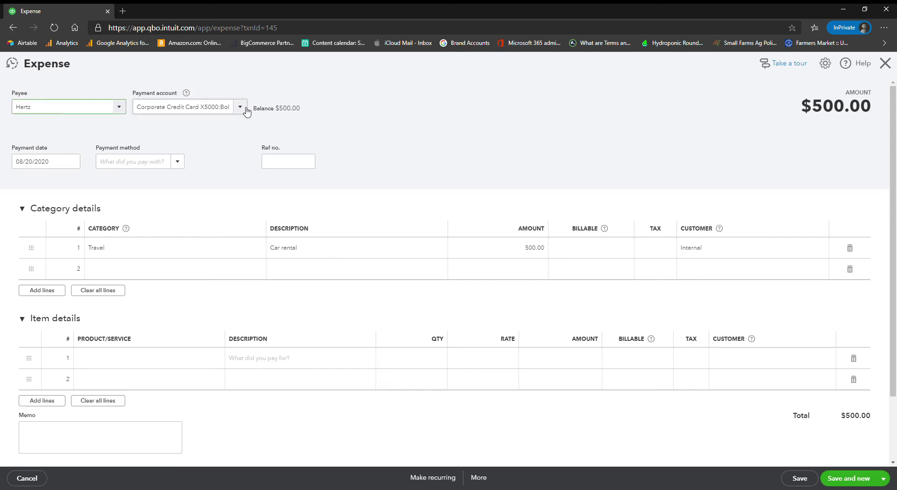
{"action": "left_click", "coordinate": [243, 107]}
{"action": "left_click", "coordinate": [246, 110]}
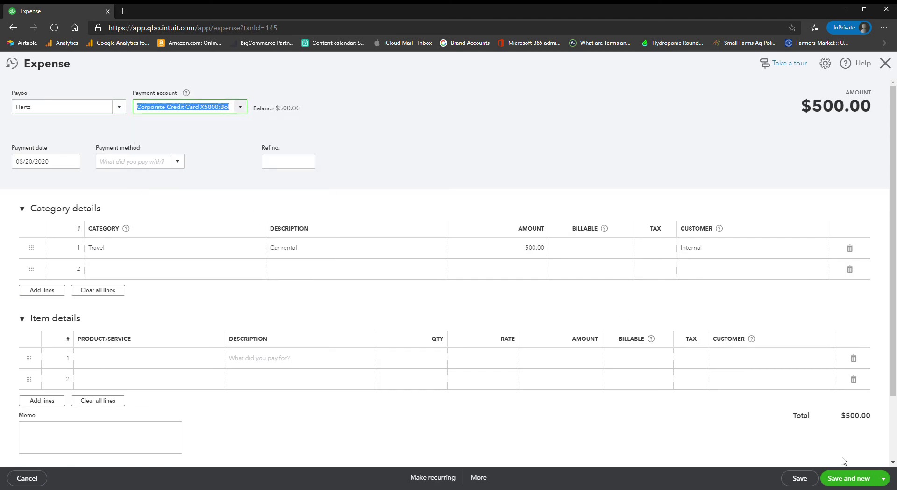
{"action": "left_click", "coordinate": [869, 482]}
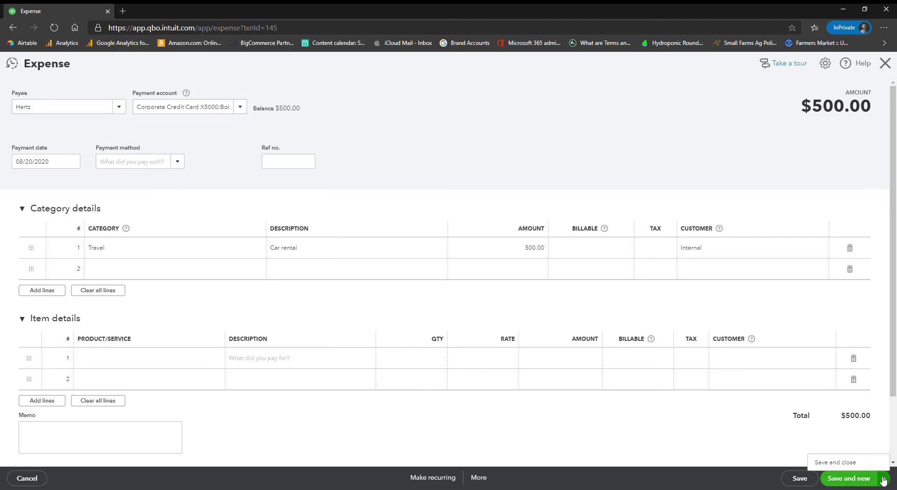
{"action": "left_click", "coordinate": [850, 476]}
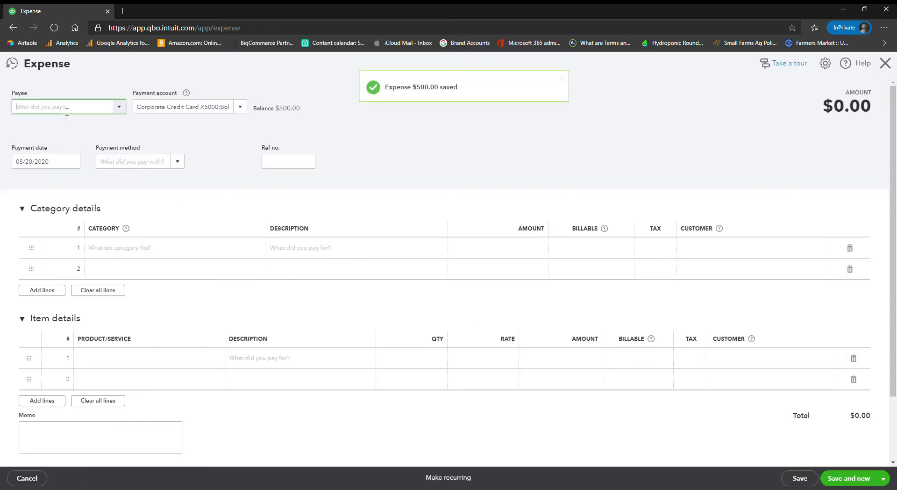
Add Cheesecake Factory as a new vendor payee, paid from the second employee sub-card.
{"action": "type", "text": "Cheesecake Fac"}
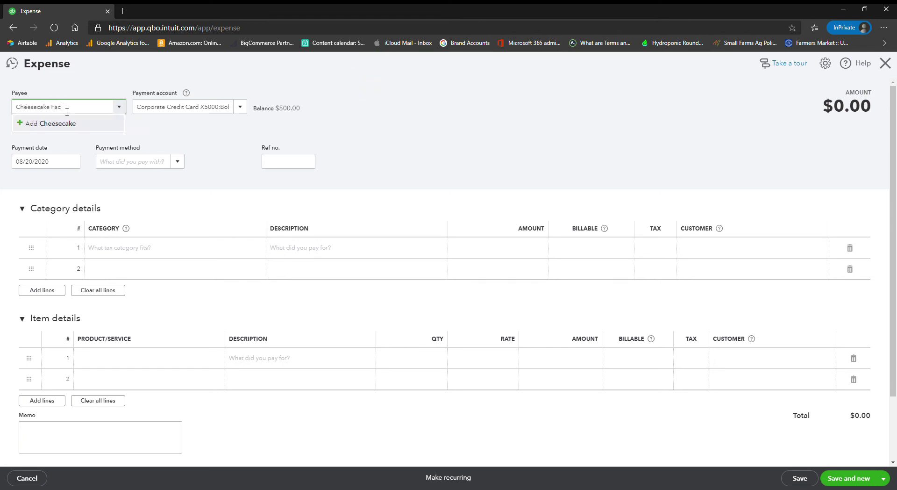
{"action": "type", "text": "tory"}
{"action": "left_click", "coordinate": [80, 123]}
{"action": "left_click", "coordinate": [157, 222]}
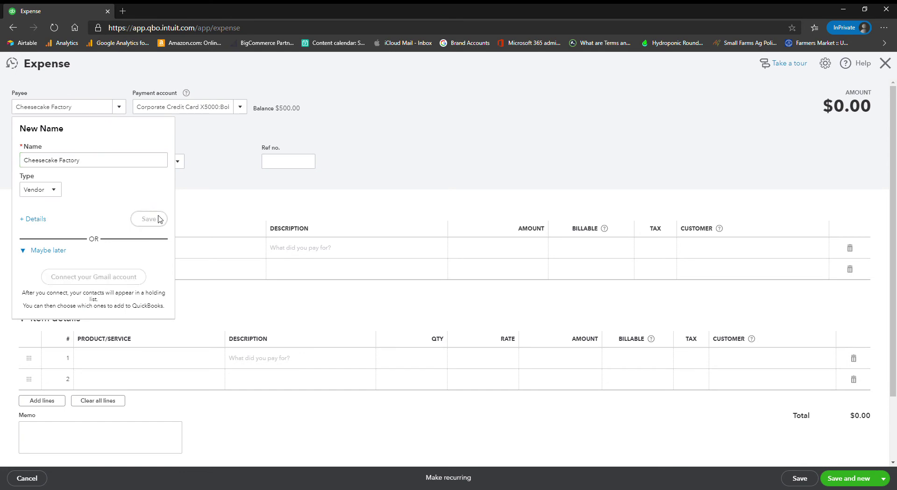
{"action": "left_click", "coordinate": [241, 107]}
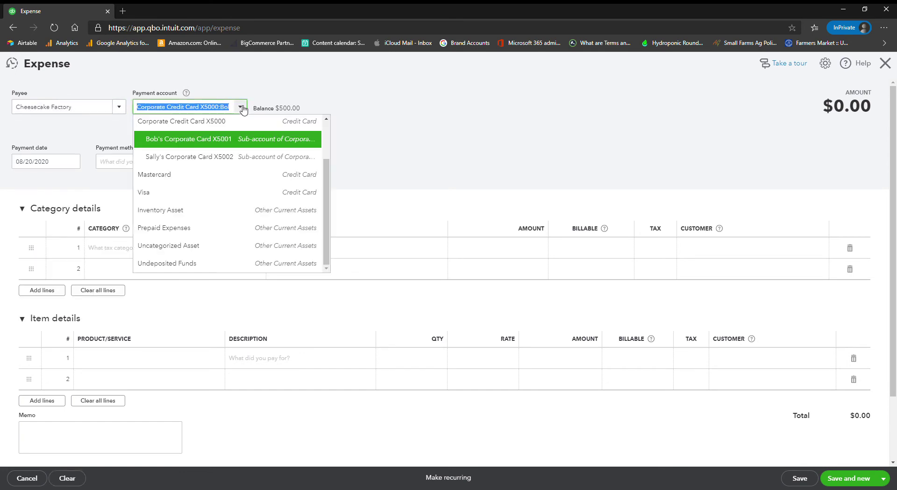
{"action": "left_click", "coordinate": [254, 164]}
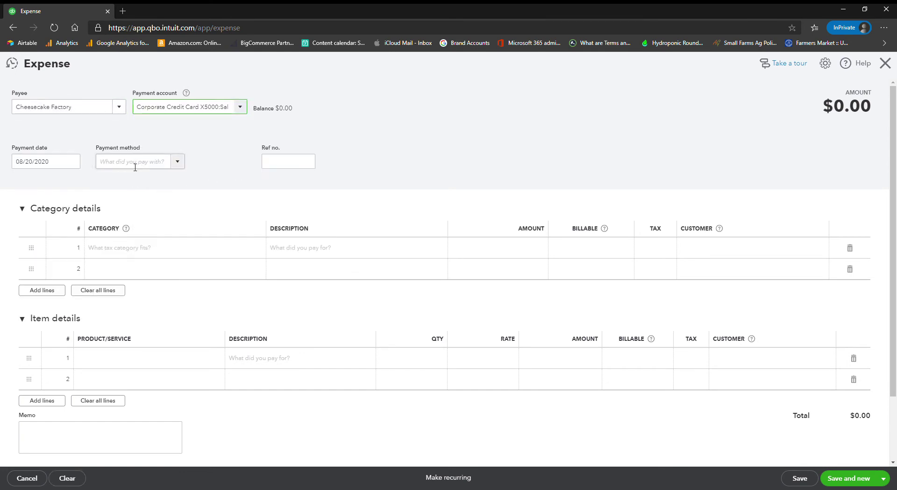
Enter a Meals and Entertainment line with a Cheesecake description for $100.00.
{"action": "left_click", "coordinate": [147, 256]}
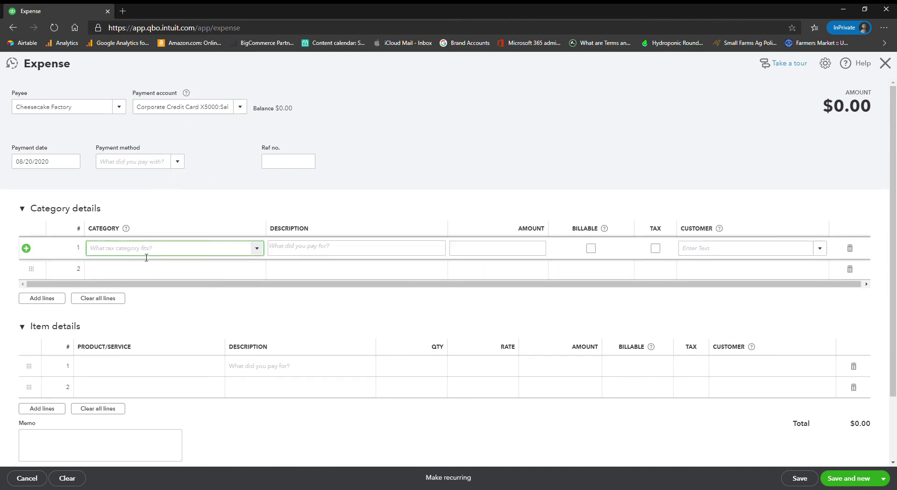
{"action": "type", "text": "meal"}
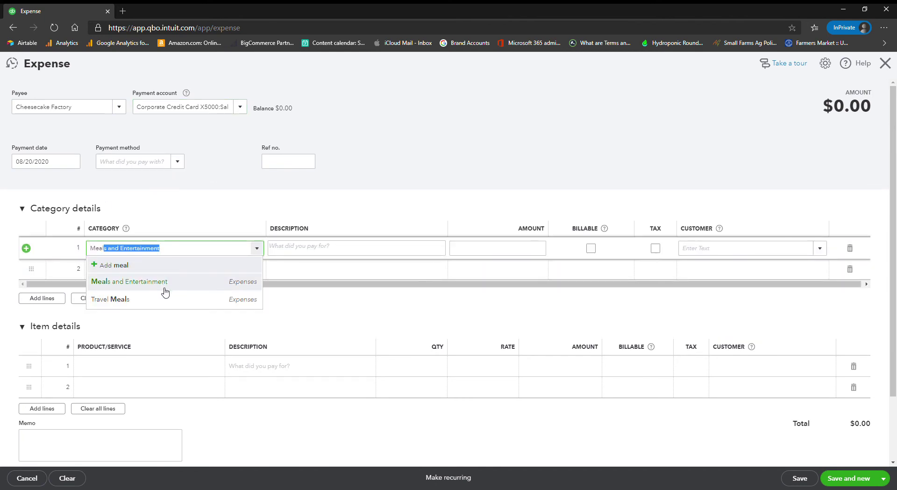
{"action": "left_click", "coordinate": [164, 281]}
{"action": "left_click", "coordinate": [319, 249]}
{"action": "type", "text": "Cheesecake!!!"}
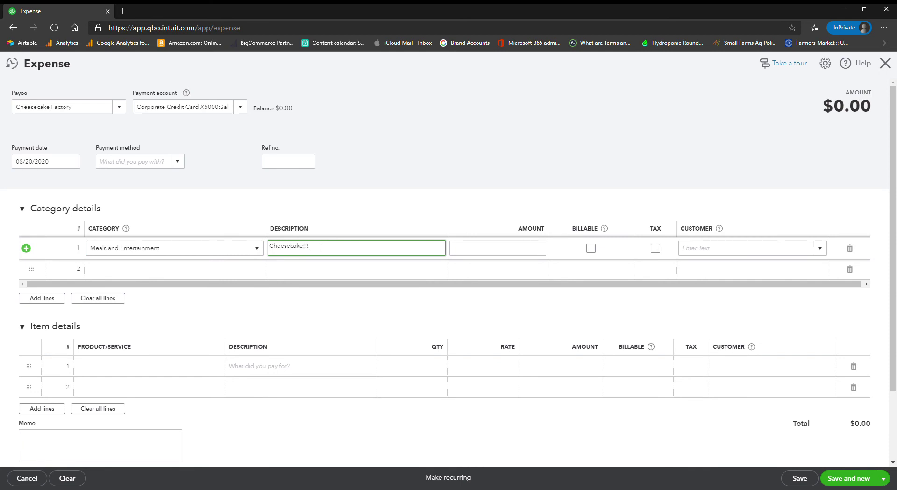
{"action": "key", "text": "Tab"}
{"action": "type", "text": "1"}
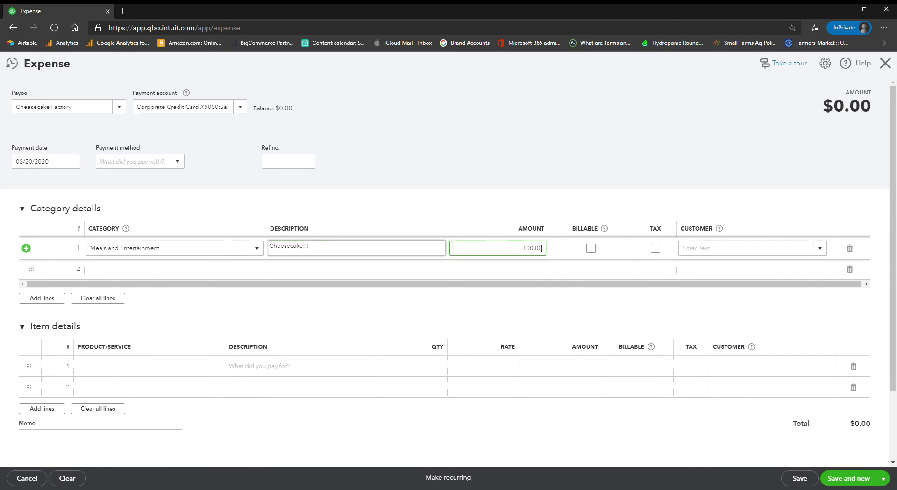
{"action": "key", "text": "Tab"}
{"action": "key", "text": "Tab"}
{"action": "key", "text": "Tab"}
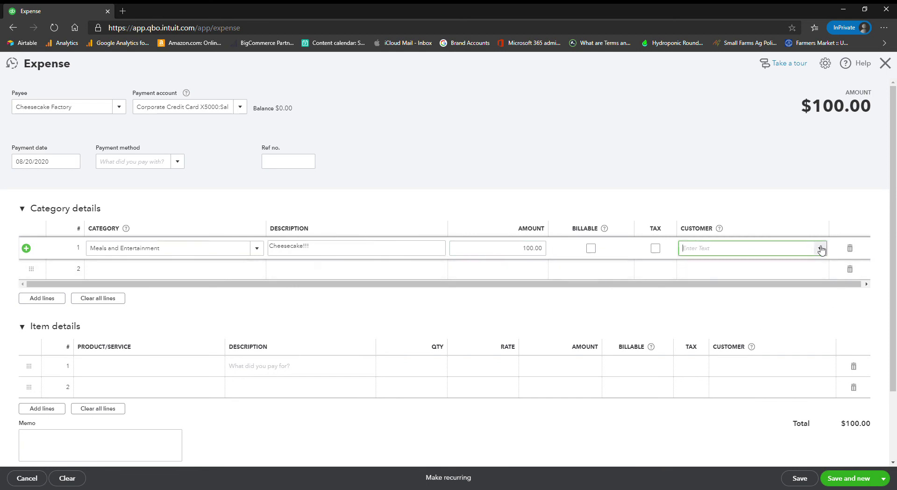
Assign the line to customer Amy's Bird Sanctuary and save and close the expense.
{"action": "left_click", "coordinate": [822, 250]}
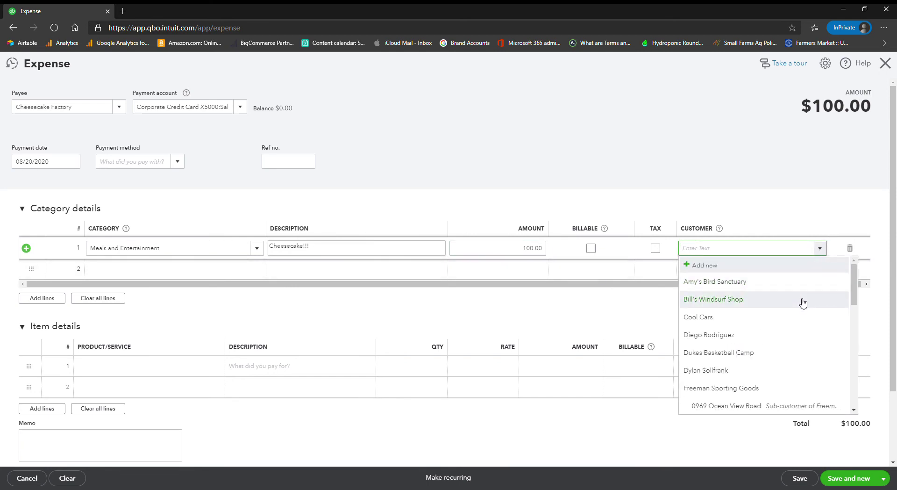
{"action": "left_click", "coordinate": [804, 284]}
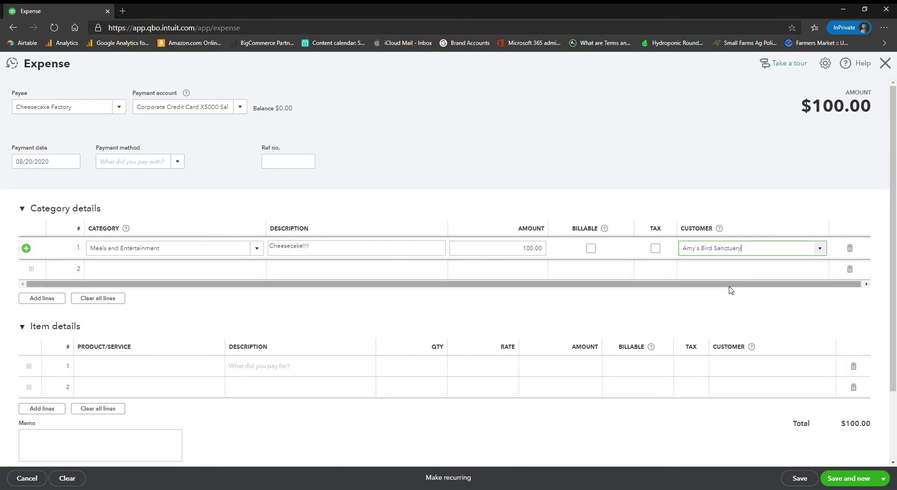
{"action": "left_click", "coordinate": [884, 478]}
{"action": "left_click", "coordinate": [851, 462]}
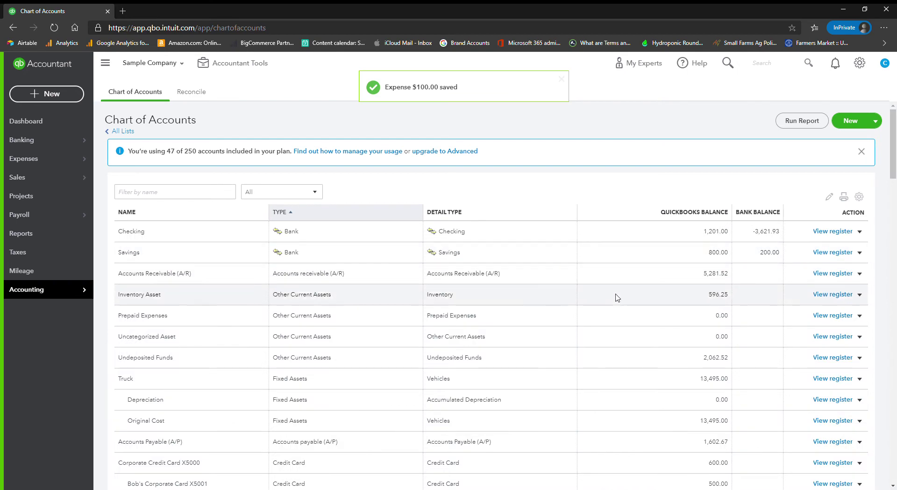
Check the card balances (600.00, 500.00, 100.00) and open the + New create menu.
{"action": "scroll", "coordinate": [564, 304], "scroll_direction": "down", "scroll_amount": 5}
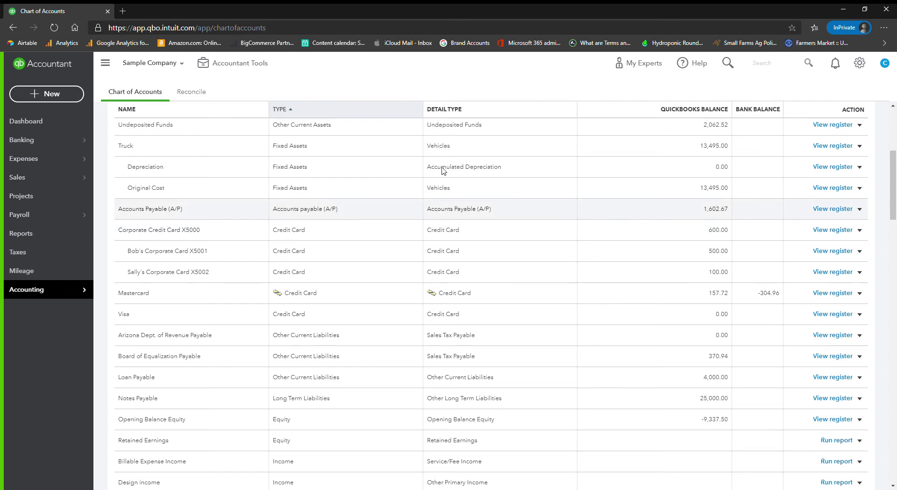
{"action": "left_click", "coordinate": [68, 96]}
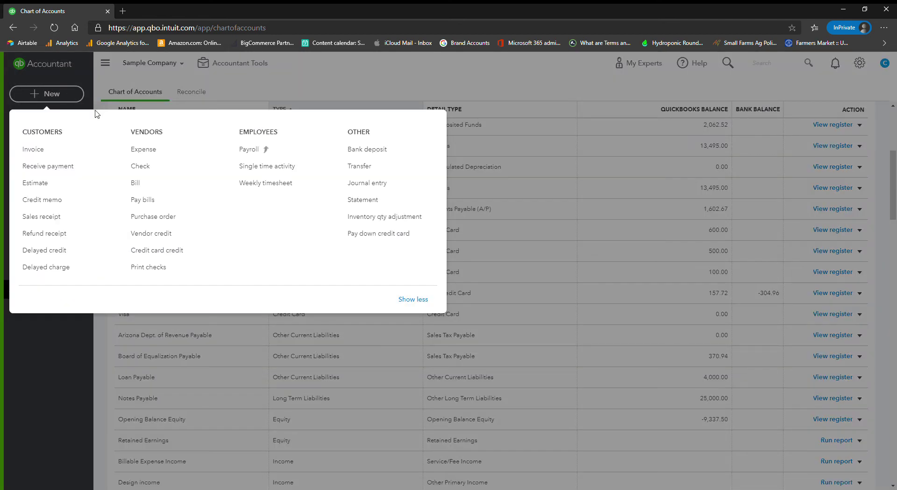
Start a new transfer from Checking to Corporate Credit Card X5000.
{"action": "left_click", "coordinate": [373, 169]}
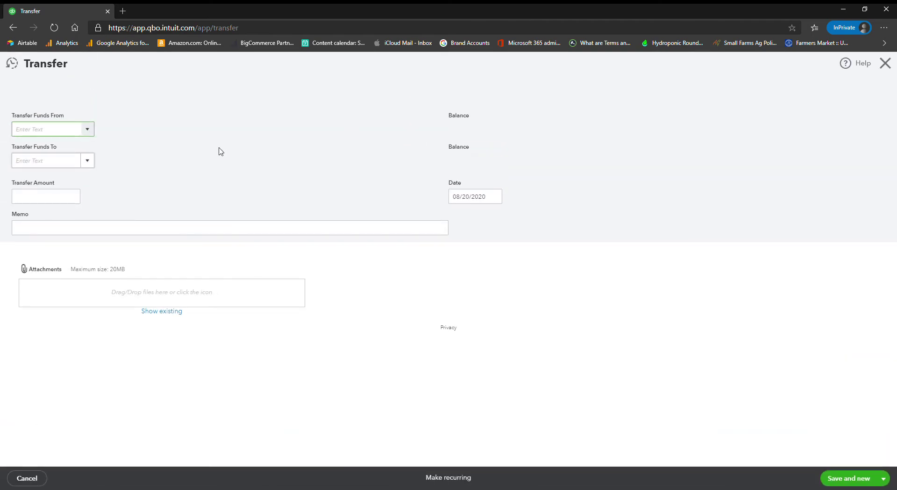
{"action": "type", "text": "Checking"}
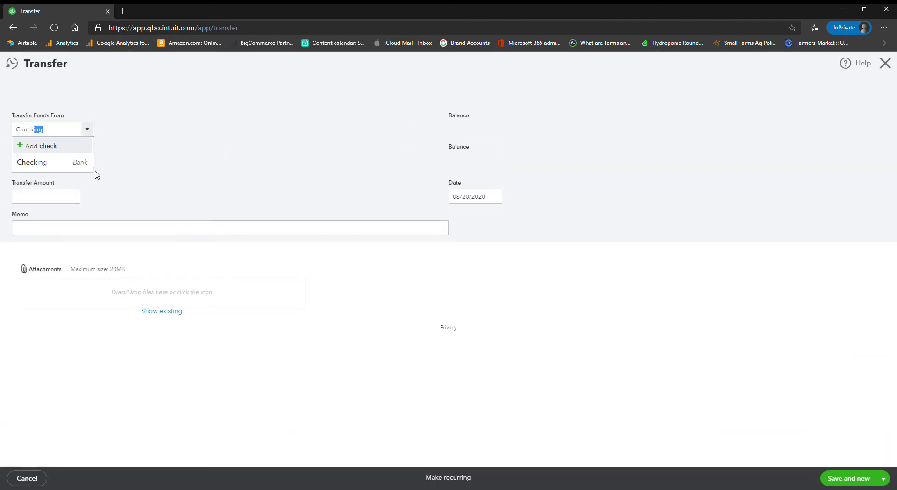
{"action": "left_click", "coordinate": [83, 166]}
{"action": "left_click", "coordinate": [77, 164]}
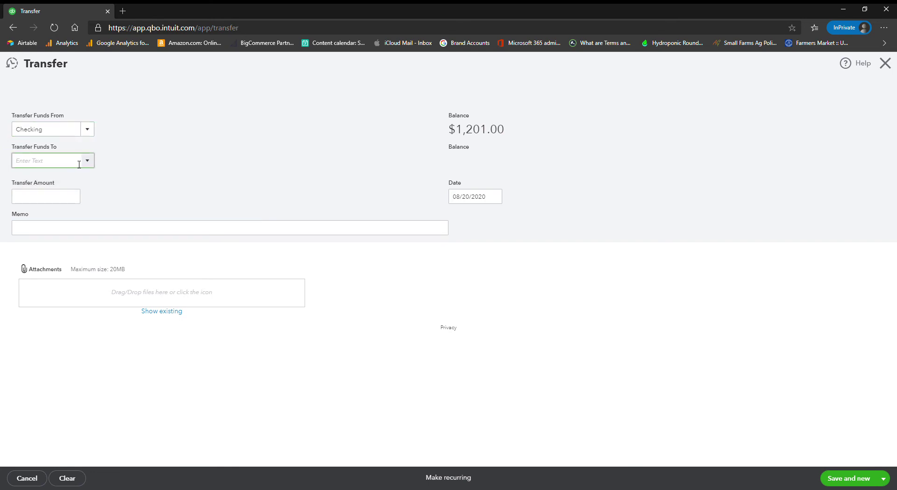
{"action": "type", "text": "co"}
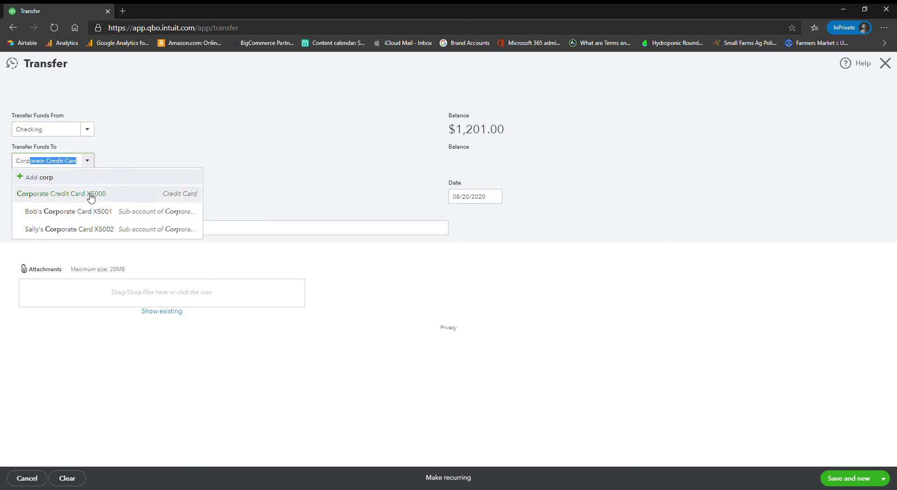
{"action": "left_click", "coordinate": [89, 193]}
{"action": "left_click", "coordinate": [88, 161]}
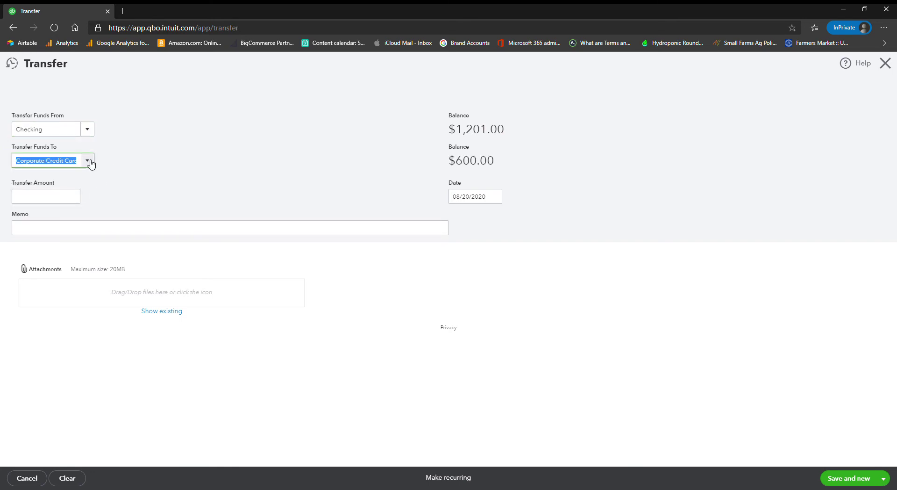
{"action": "left_click", "coordinate": [90, 161]}
Enter a 550.00 amount with memo 'Credit card payment', then save and close the transfer.
{"action": "left_click", "coordinate": [58, 200]}
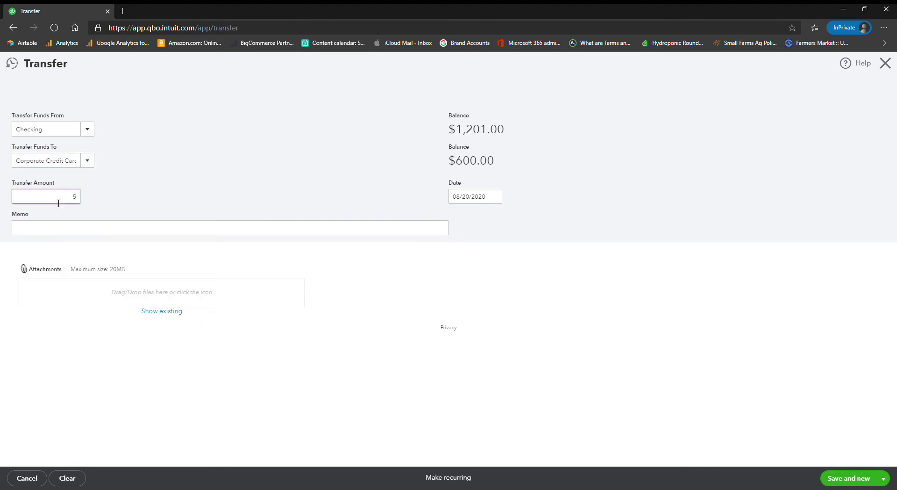
{"action": "key", "text": "Tab"}
{"action": "key", "text": "Tab"}
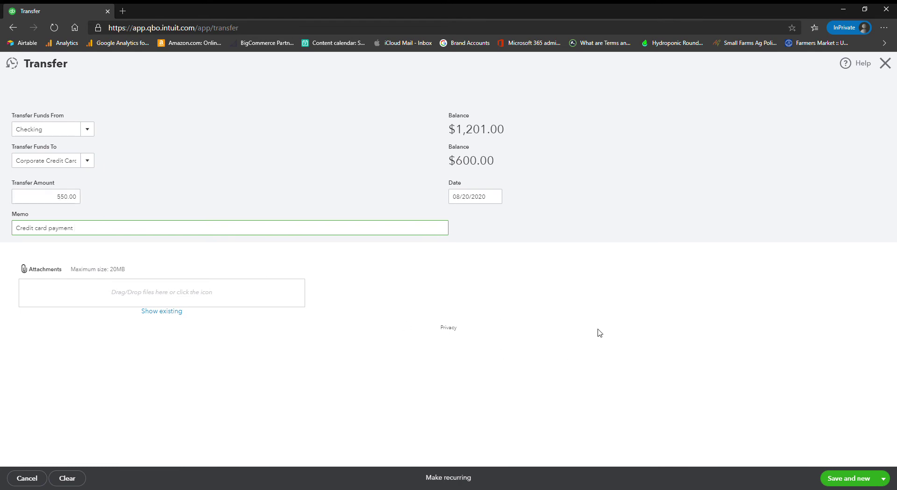
{"action": "left_click", "coordinate": [883, 478]}
{"action": "left_click", "coordinate": [862, 464]}
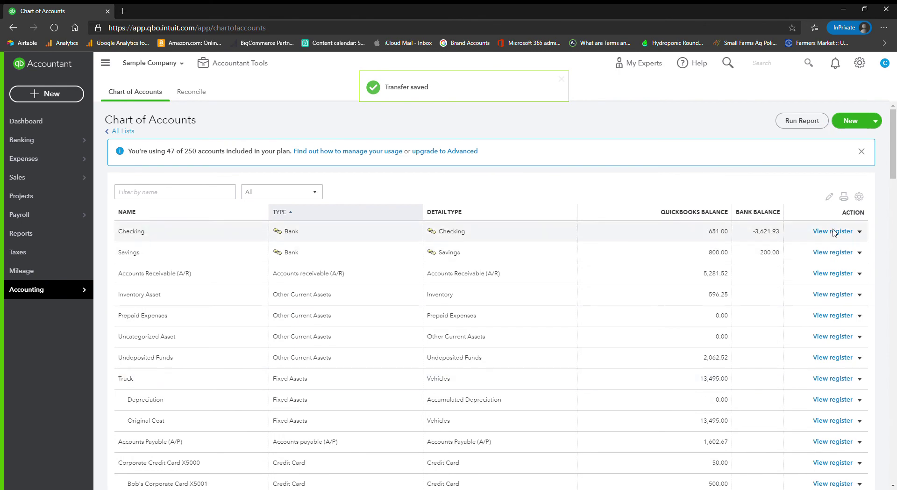
Open Reconcile from the gear menu, skip the walkthrough, dismiss the tips and list the accounts.
{"action": "left_click", "coordinate": [865, 61]}
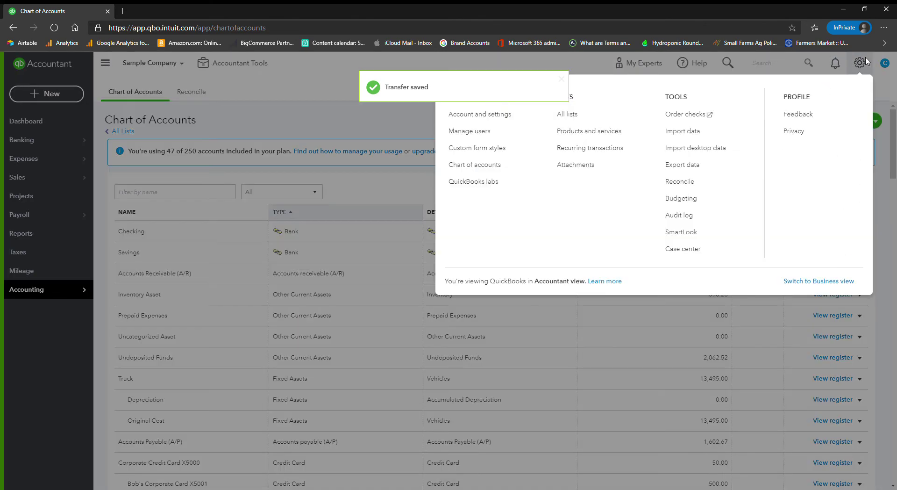
{"action": "left_click", "coordinate": [725, 186]}
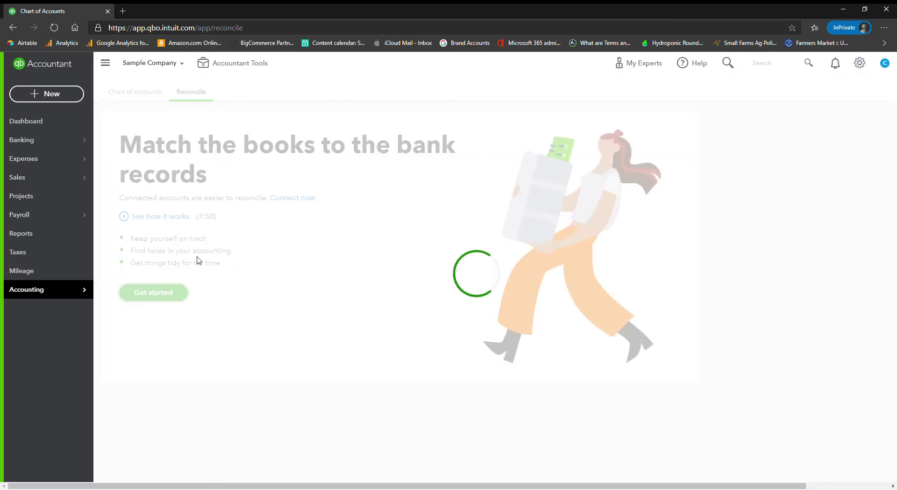
{"action": "left_click", "coordinate": [145, 293]}
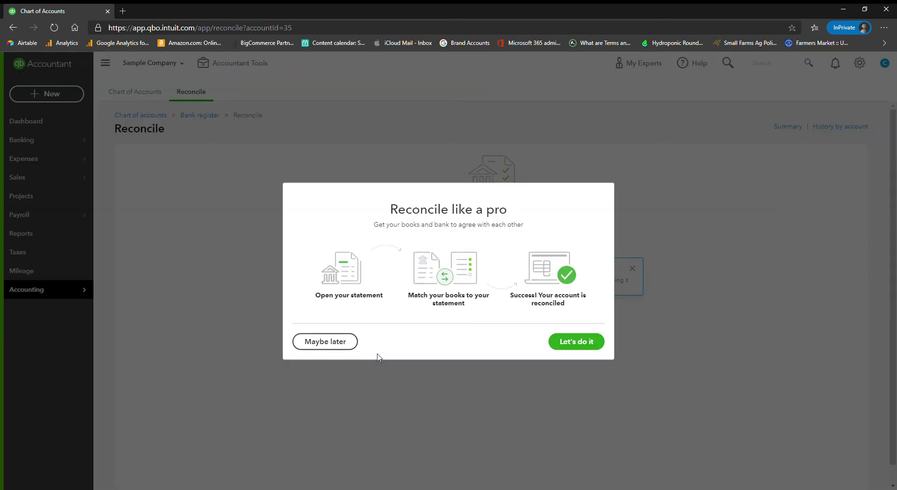
{"action": "left_click", "coordinate": [335, 342]}
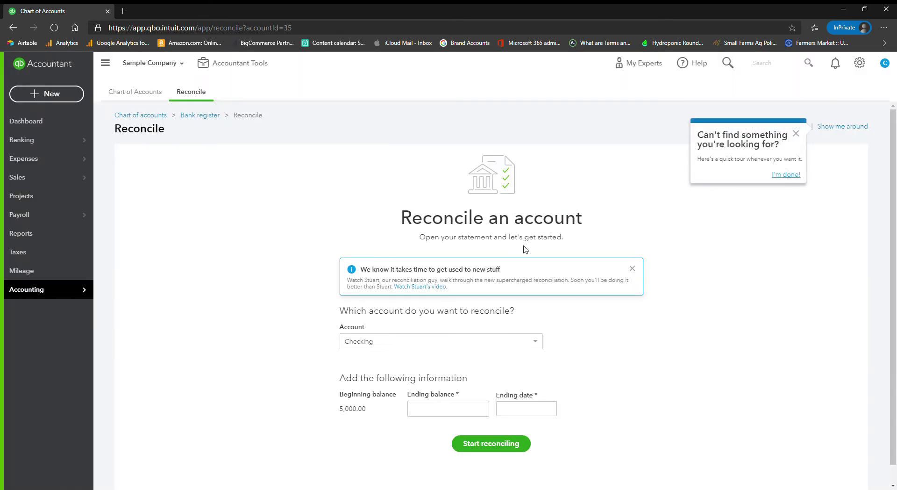
{"action": "left_click", "coordinate": [632, 270]}
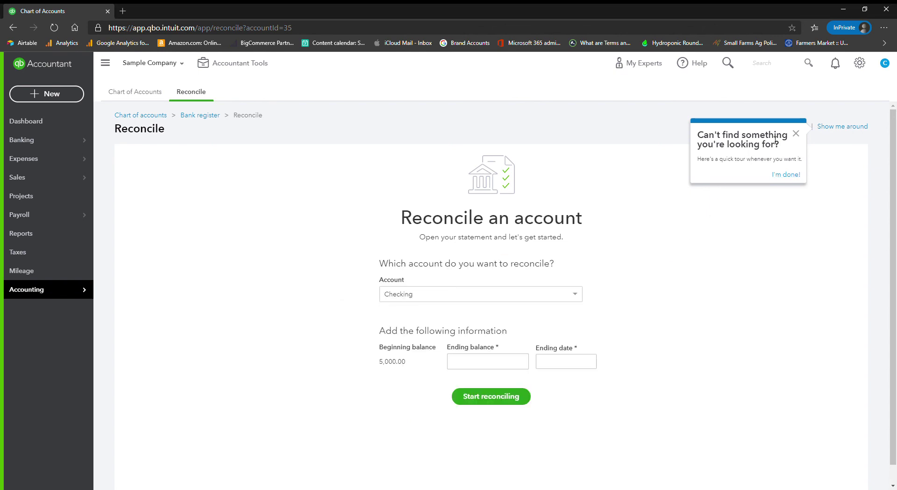
{"action": "left_click", "coordinate": [796, 134]}
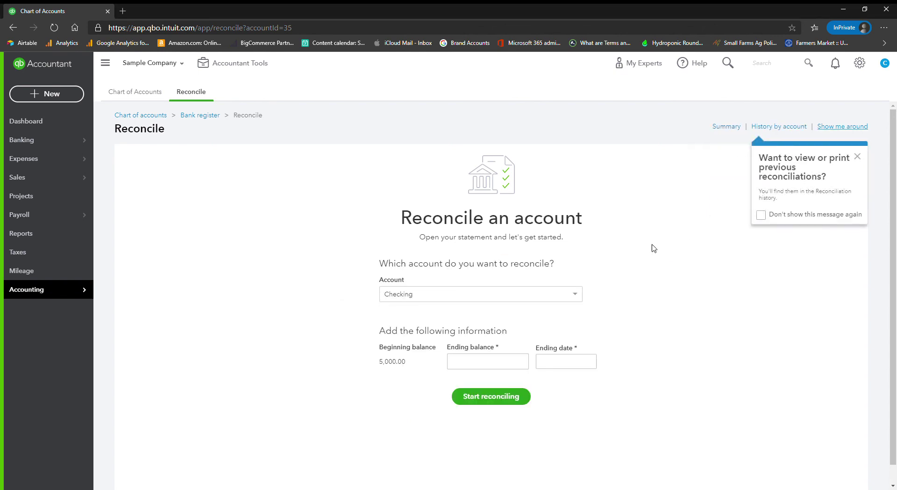
{"action": "left_click", "coordinate": [858, 157]}
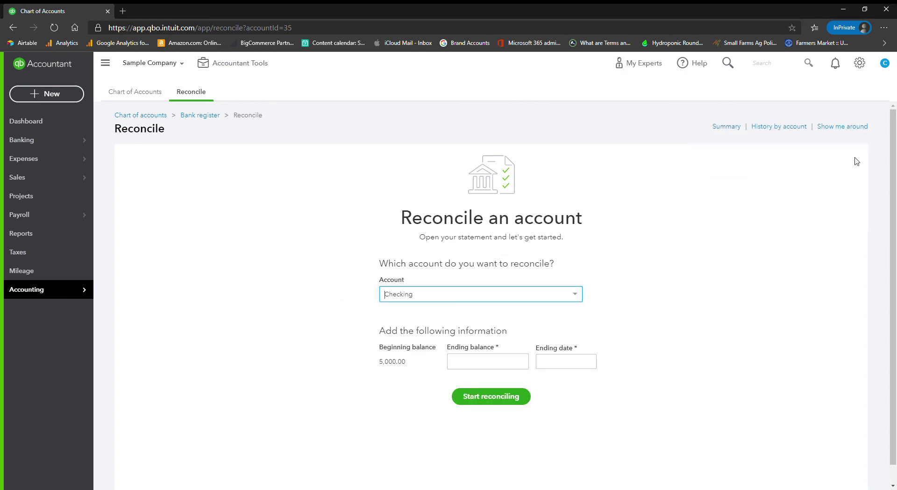
{"action": "left_click", "coordinate": [581, 303]}
{"action": "scroll", "coordinate": [532, 337], "scroll_direction": "down", "scroll_amount": 3}
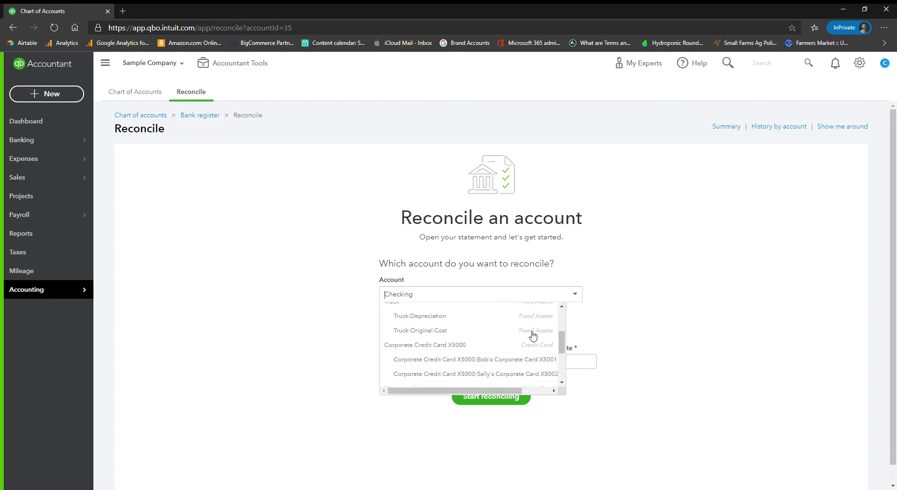
Reconcile Corporate Credit Card X5000 with ending balance 50.00 and ending date 08/20/2020.
{"action": "left_click", "coordinate": [529, 340]}
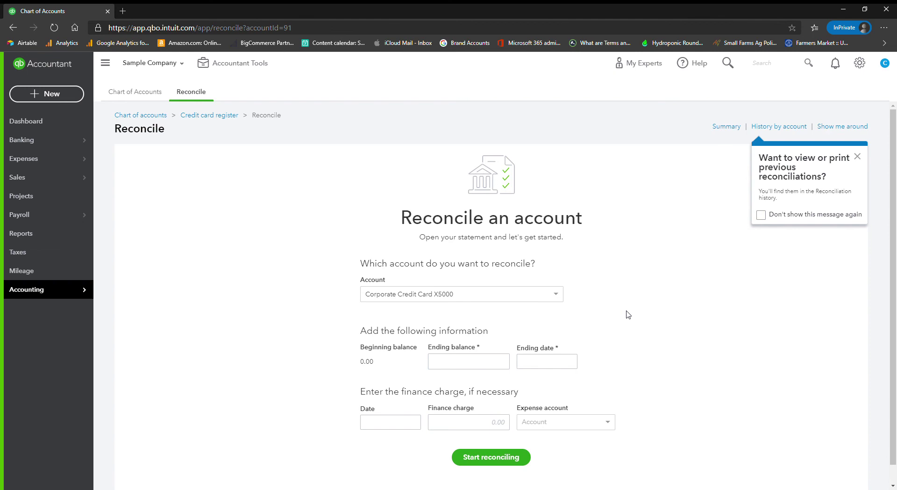
{"action": "left_click", "coordinate": [499, 365]}
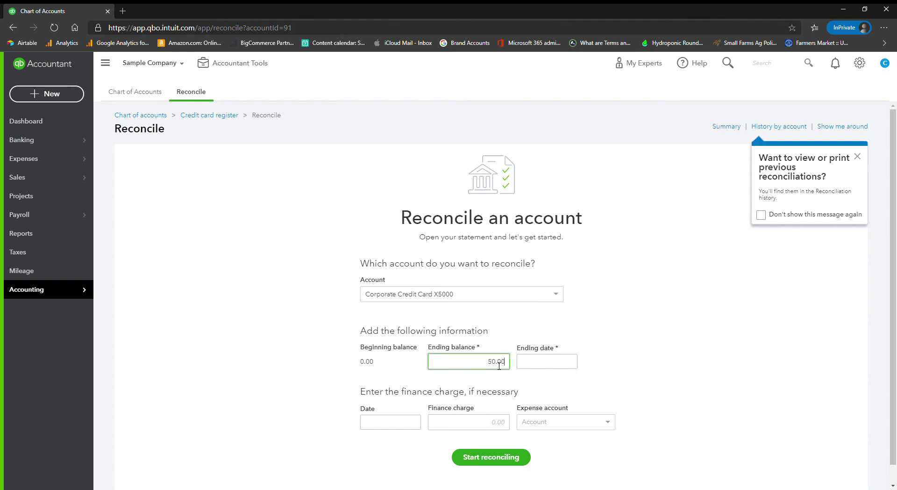
{"action": "key", "text": "Tab"}
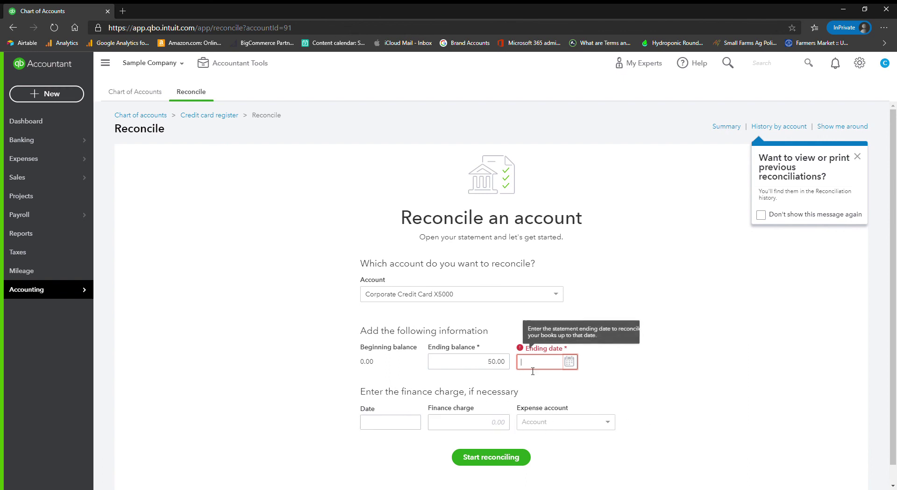
{"action": "type", "text": "08/20/"}
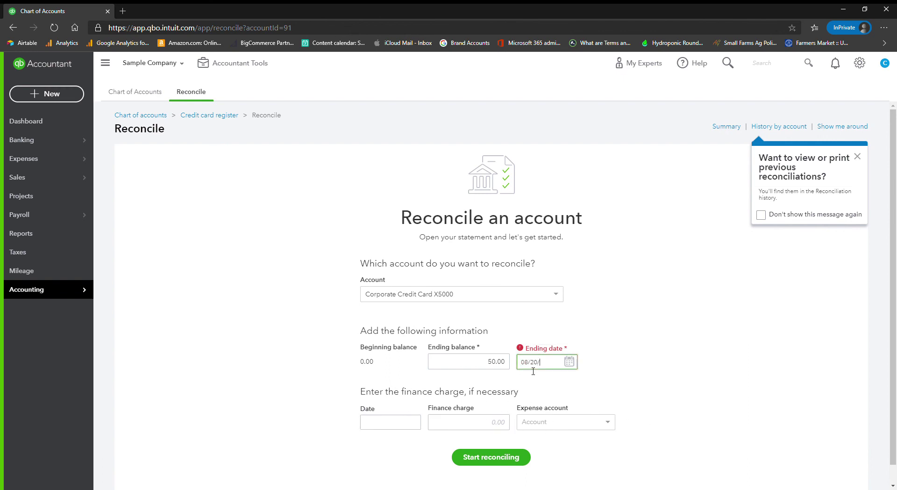
{"action": "type", "text": "2020"}
{"action": "left_click", "coordinate": [517, 456]}
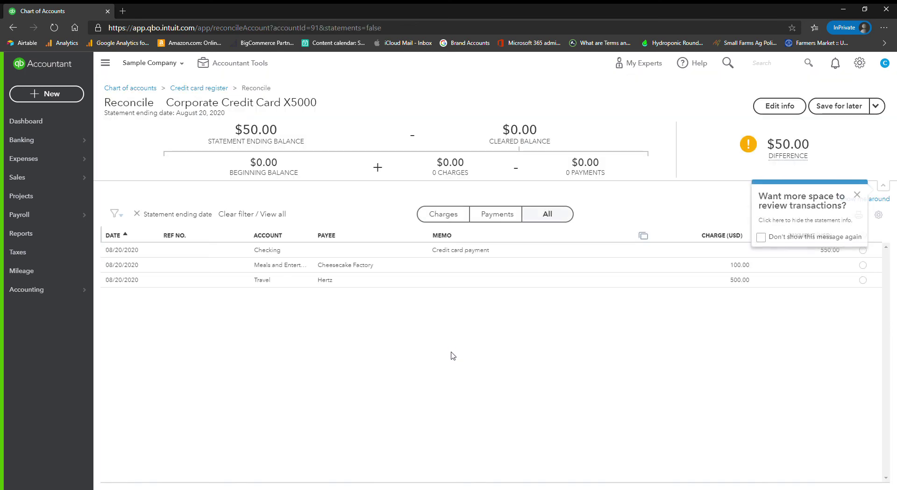
Clear the Hertz 500.00, Cheesecake Factory 100.00 and 550.00 Checking payment rows, then finish.
{"action": "left_click", "coordinate": [858, 195]}
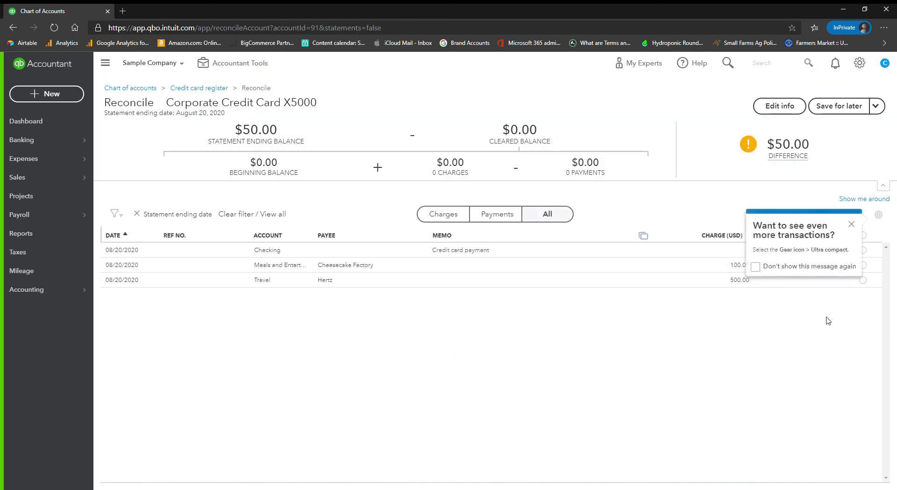
{"action": "left_click", "coordinate": [857, 226]}
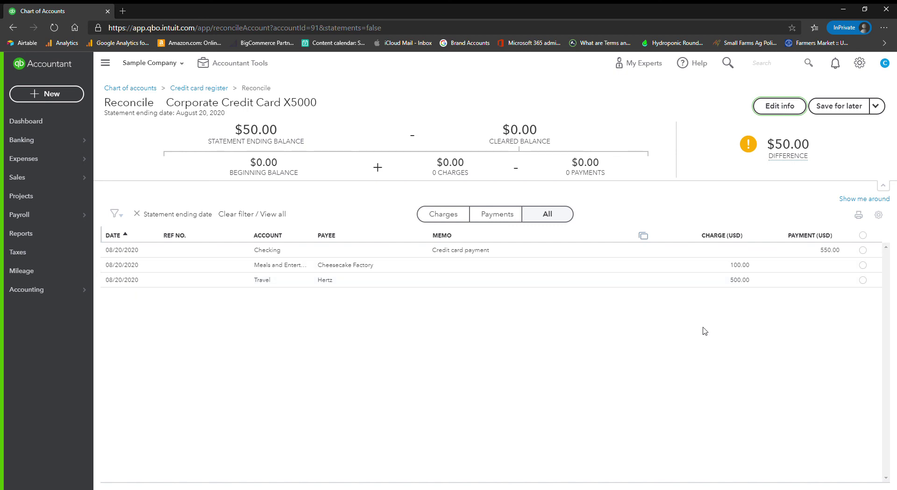
{"action": "left_click", "coordinate": [864, 279]}
{"action": "left_click", "coordinate": [864, 265]}
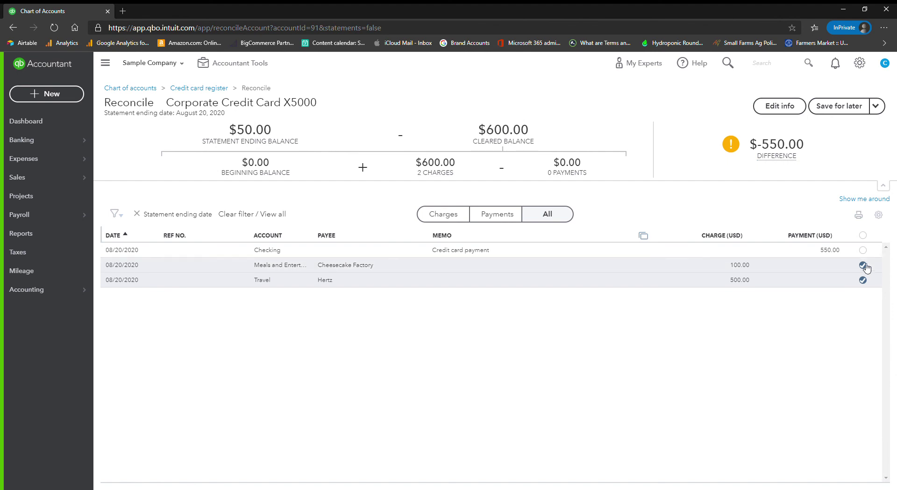
{"action": "left_click", "coordinate": [863, 250]}
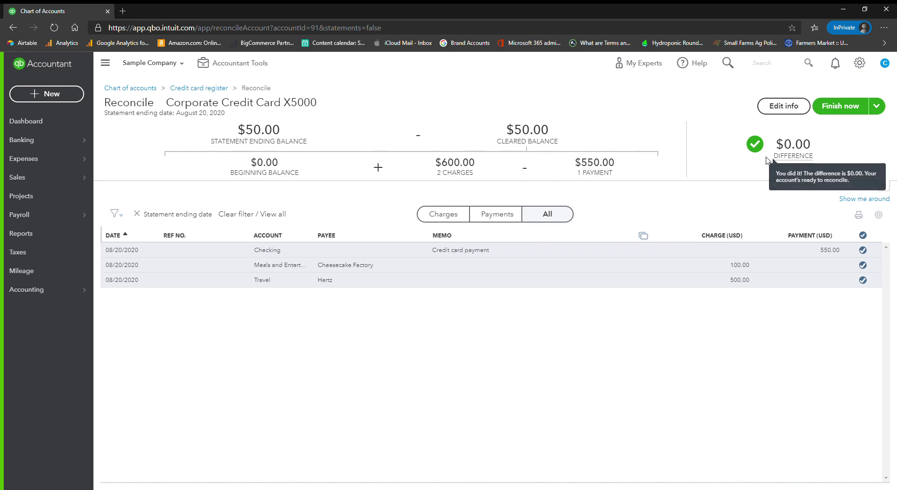
{"action": "left_click", "coordinate": [844, 107]}
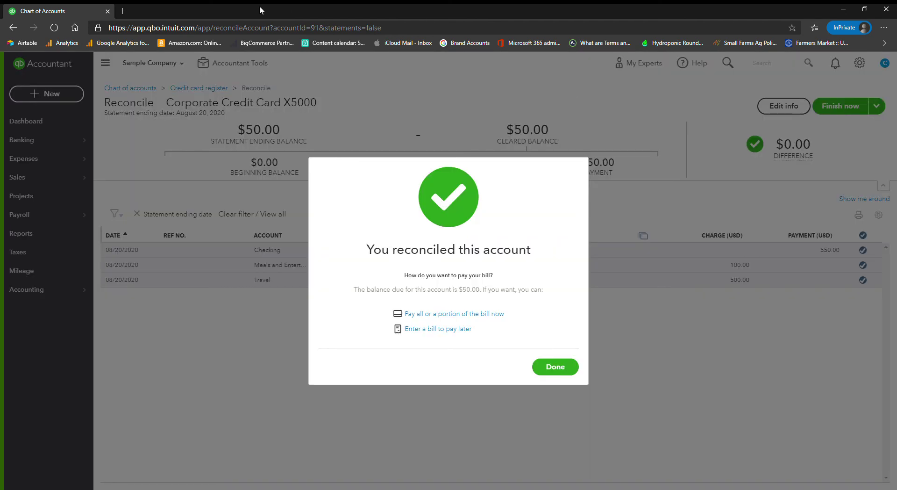
Close the 'You reconciled this account' message and show the card's History by account.
{"action": "left_click", "coordinate": [544, 369]}
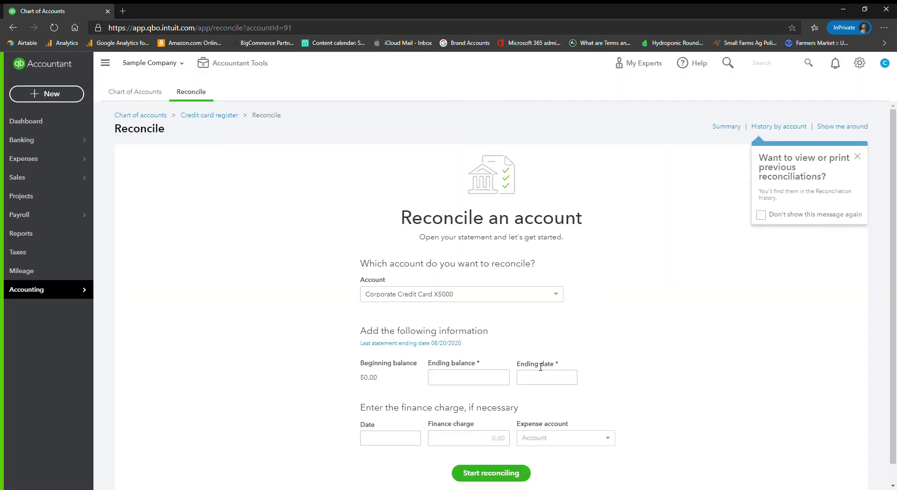
{"action": "left_click", "coordinate": [772, 127]}
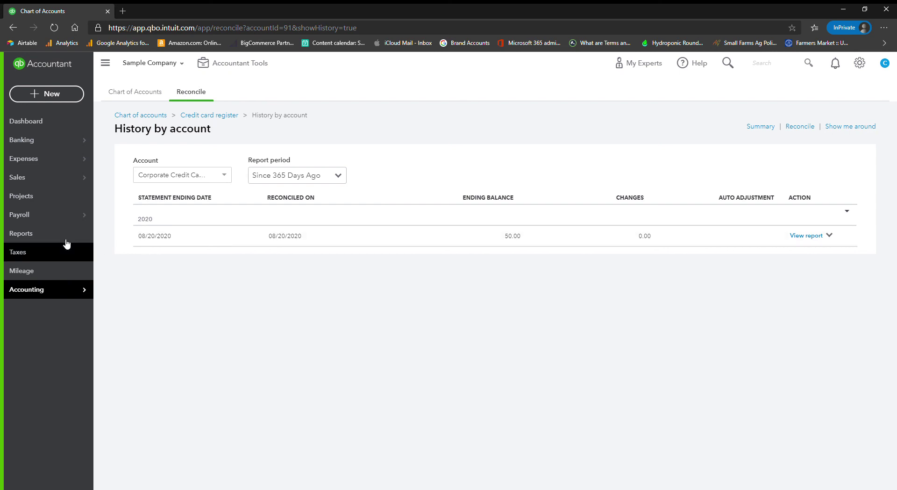
Go to Reports from the left navigation bar.
{"action": "left_click", "coordinate": [50, 237]}
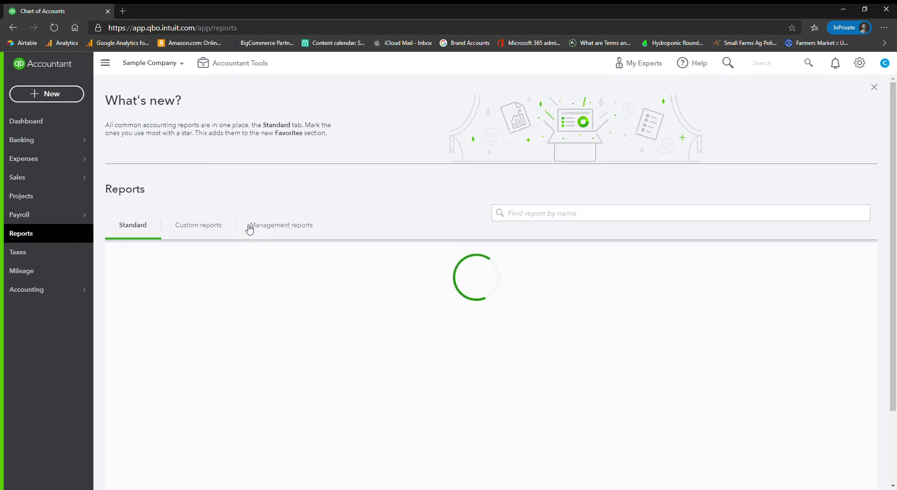